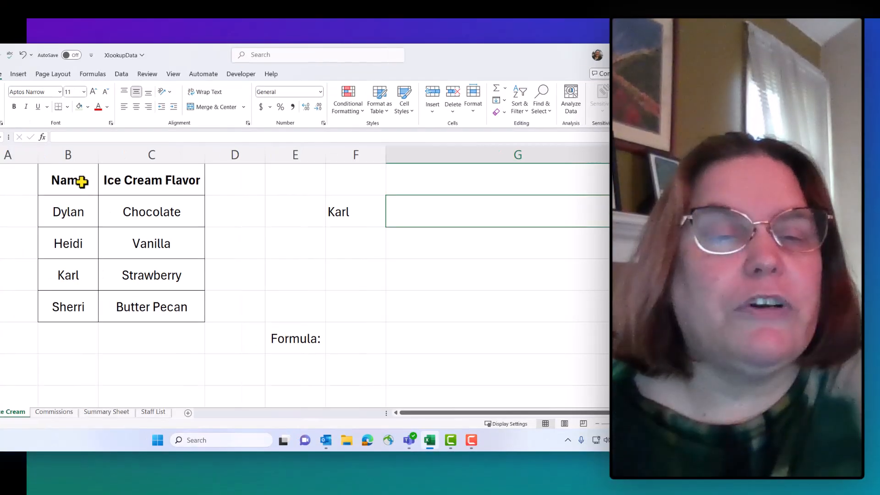
pyautogui.click(77, 274)
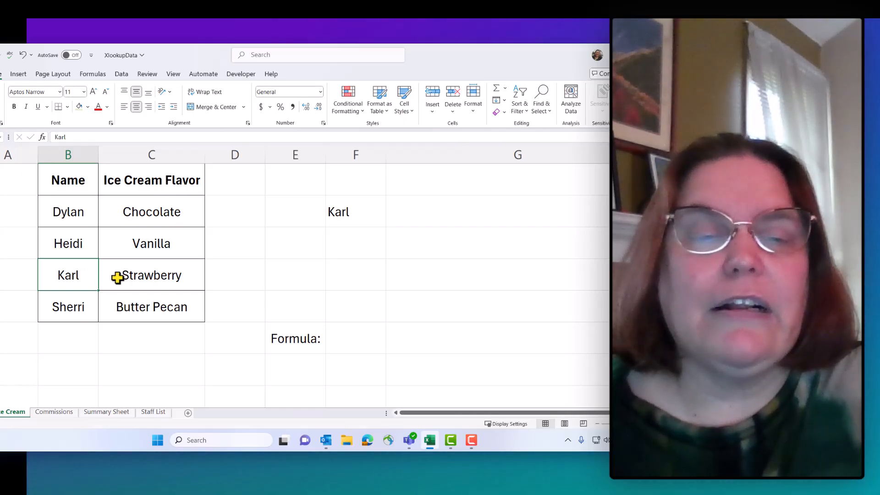
pyautogui.click(138, 277)
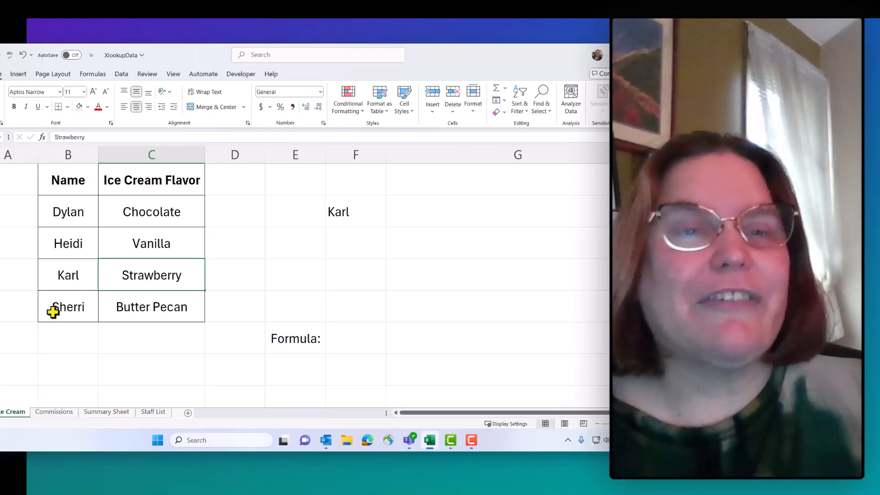
pyautogui.click(85, 238)
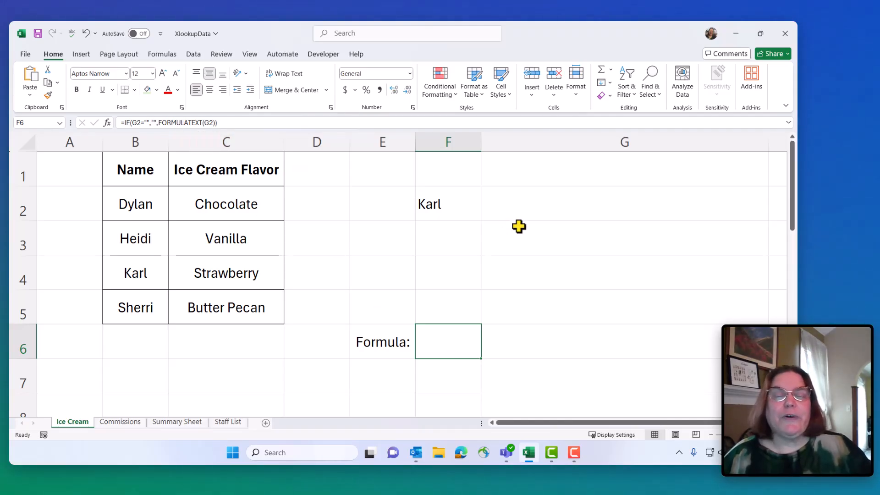
# Step: Start an XLOOKUP formula in cell G2 and open its function arguments
pyautogui.click(569, 206)
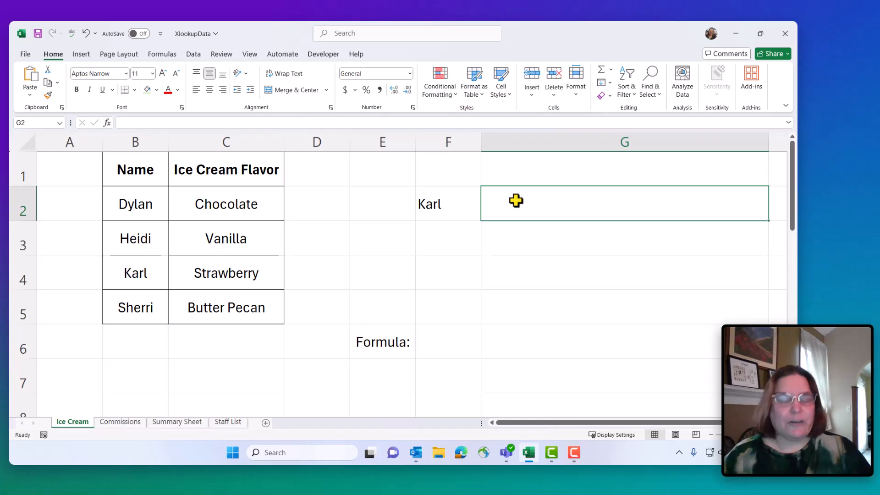
pyautogui.write('=')
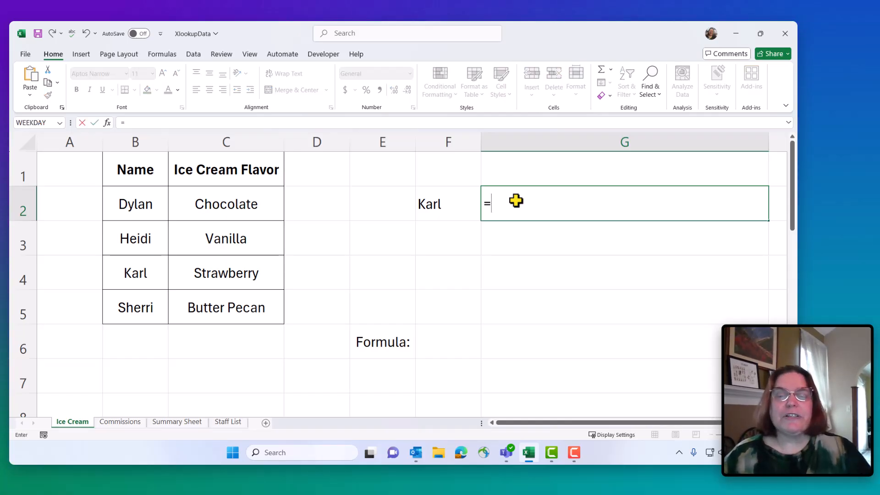
pyautogui.write('xlookup(')
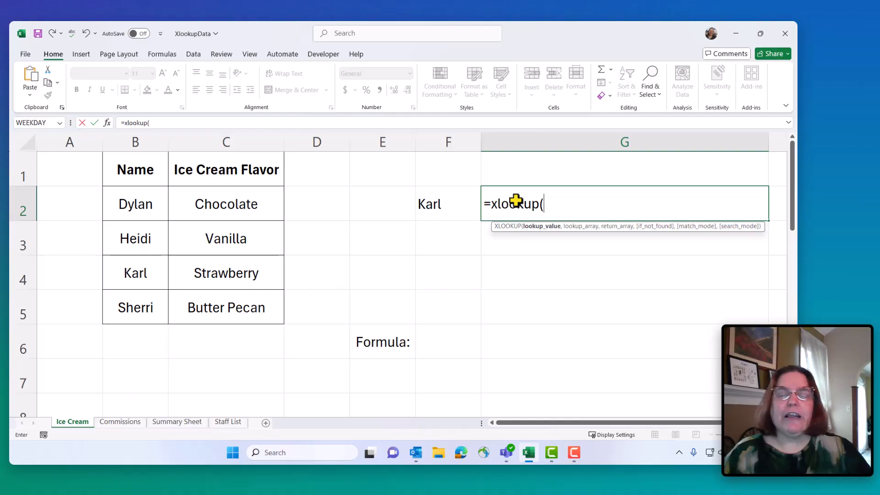
pyautogui.write(')')
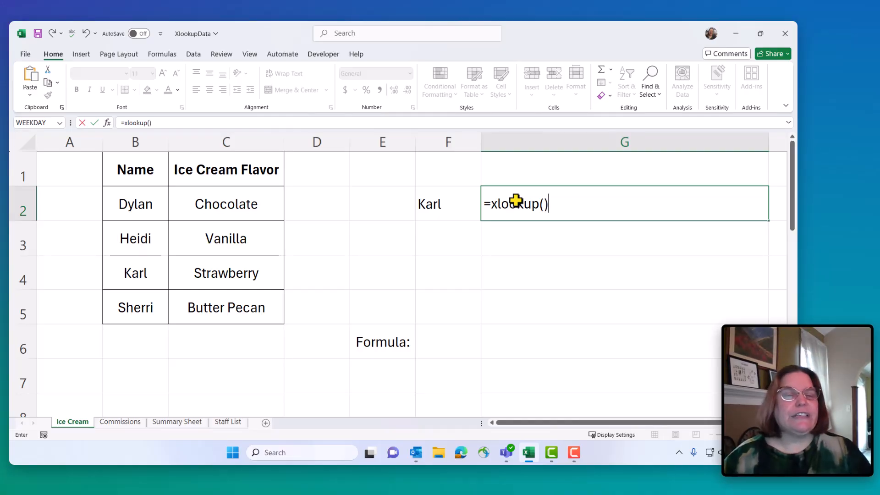
pyautogui.click(107, 123)
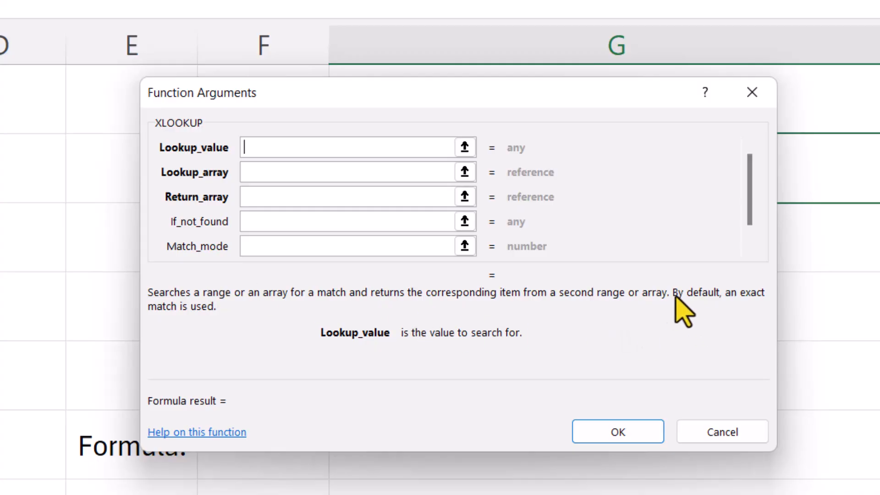
pyautogui.moveTo(673, 293); pyautogui.dragTo(671, 300)
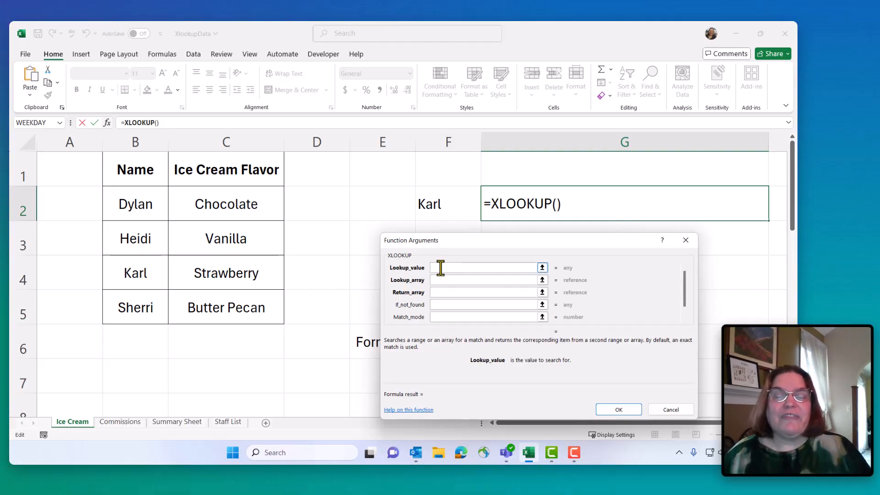
# Step: Set the XLOOKUP's lookup value to F2, lookup array to B1:B5 and return array to C1:C5
pyautogui.click(436, 203)
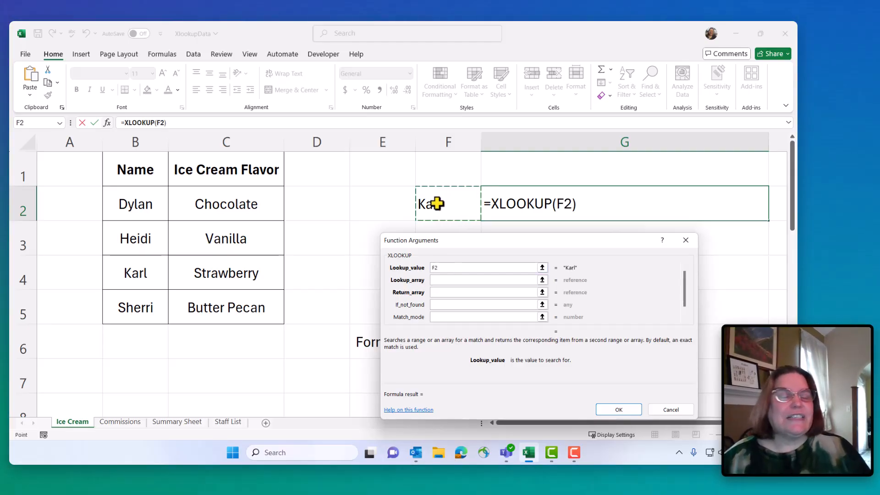
pyautogui.click(442, 283)
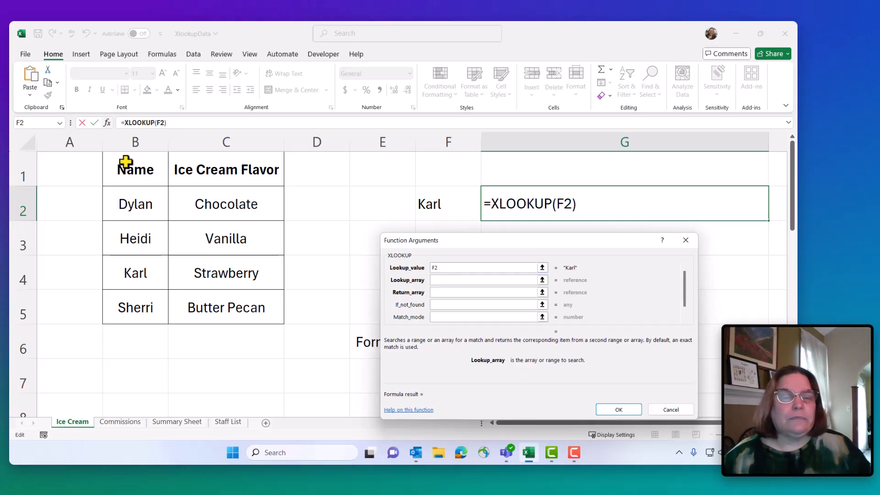
pyautogui.moveTo(122, 171); pyautogui.dragTo(122, 309)
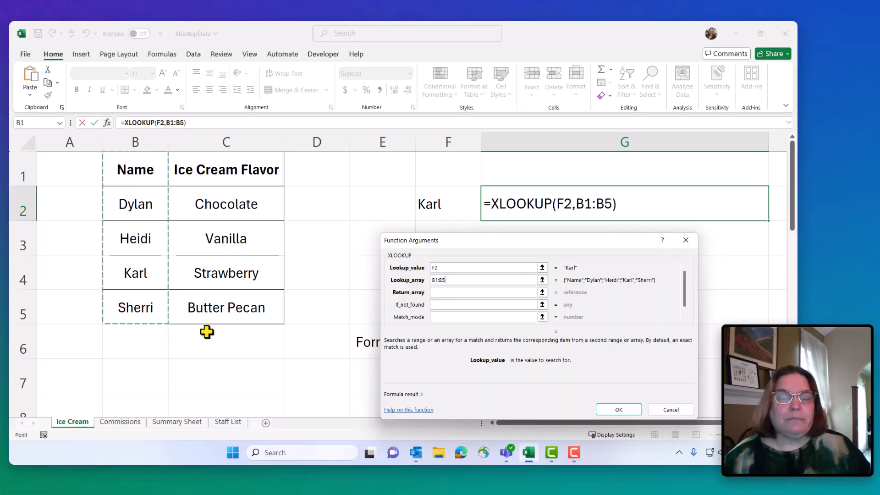
pyautogui.click(472, 294)
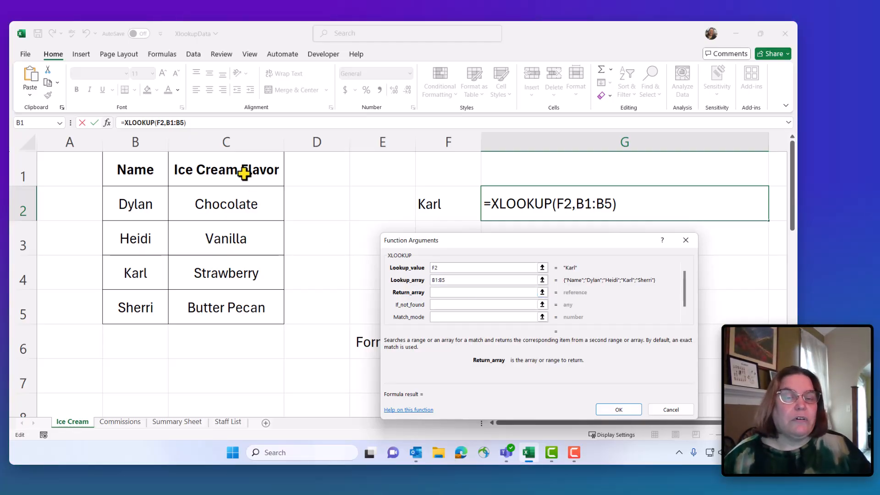
pyautogui.moveTo(243, 170); pyautogui.dragTo(236, 305)
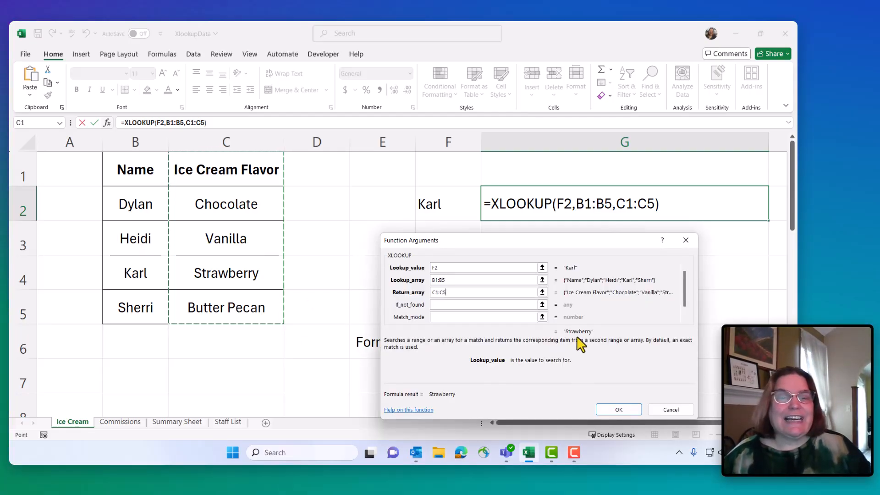
# Step: Set the XLOOKUP's If_not_found argument to "Not Found" and complete the formula in G2
pyautogui.click(469, 305)
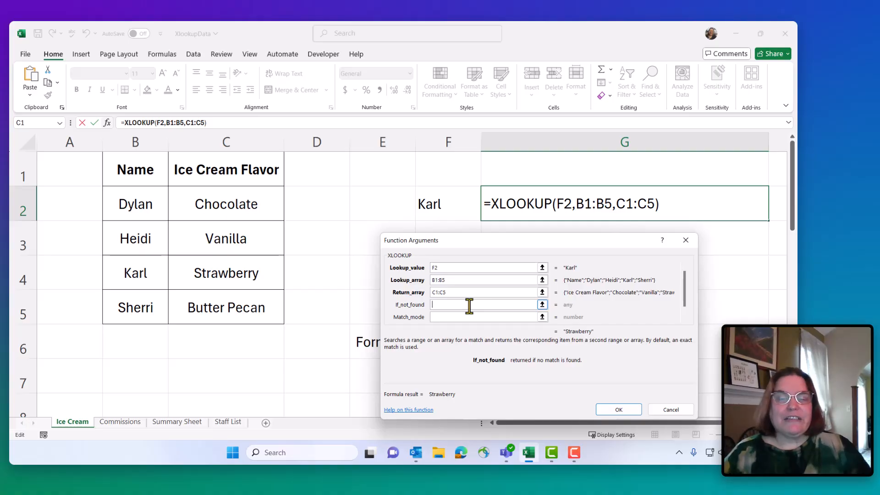
pyautogui.write('N')
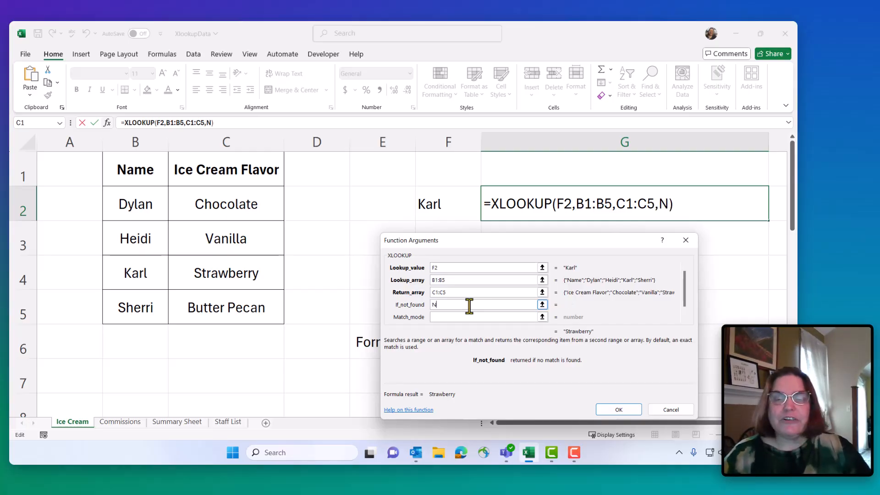
pyautogui.write('ot Found')
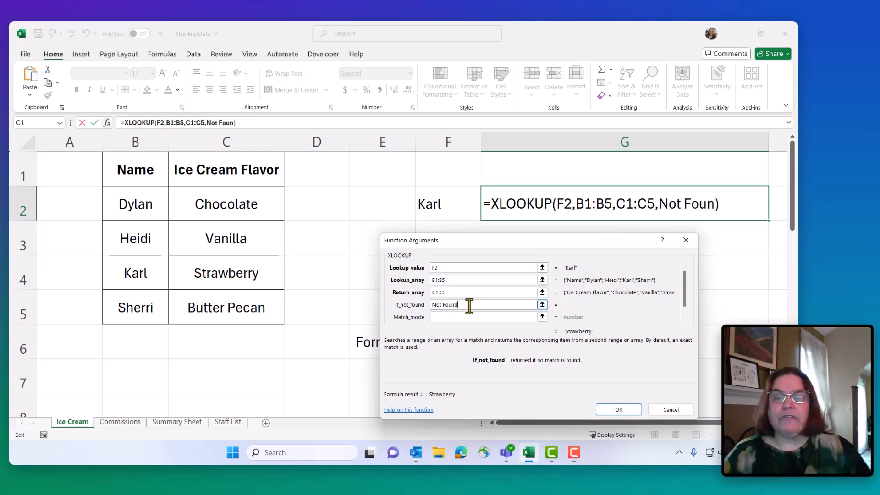
pyautogui.click(598, 412)
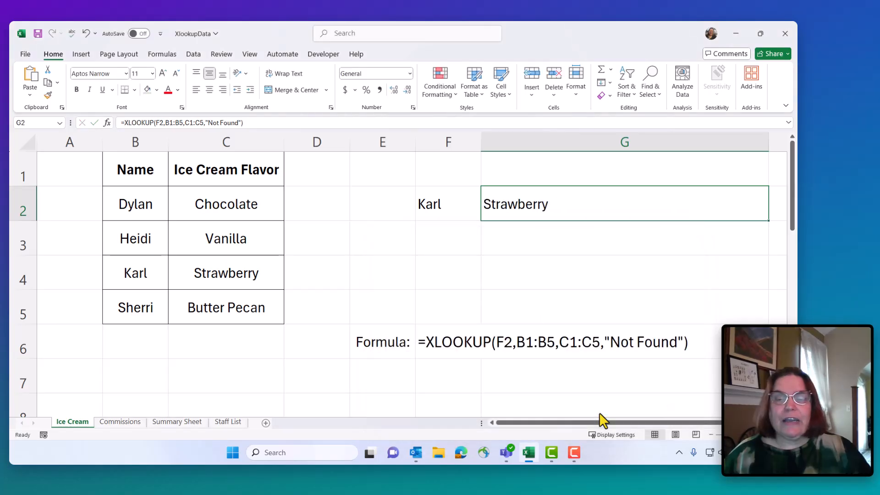
# Step: Replace the name in cell F2 with one that is missing from the ice cream table
pyautogui.click(442, 210)
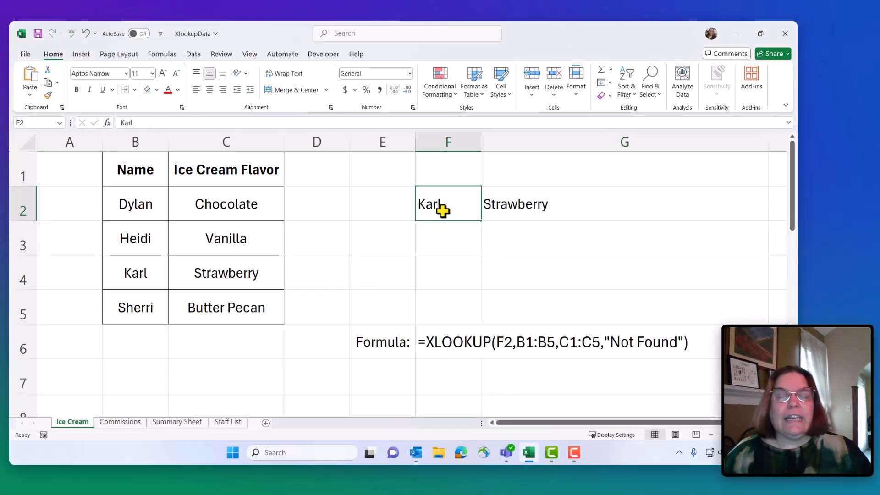
pyautogui.write('Suzanne')
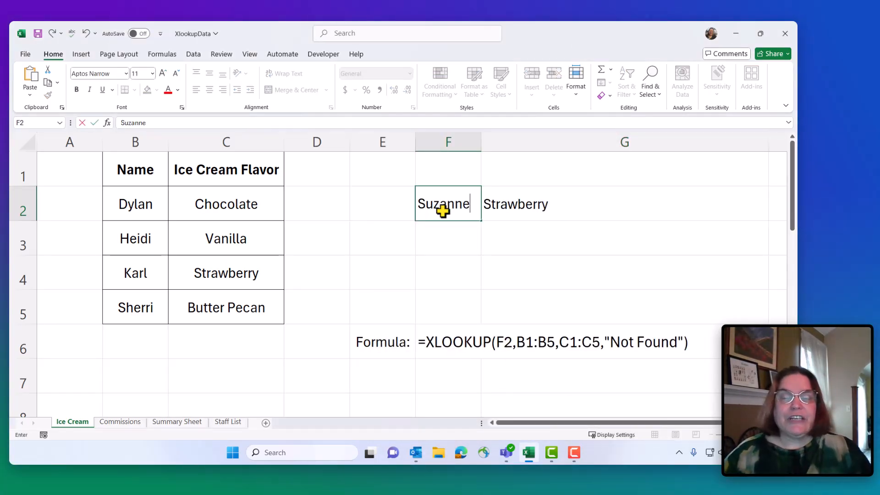
pyautogui.press('Return')
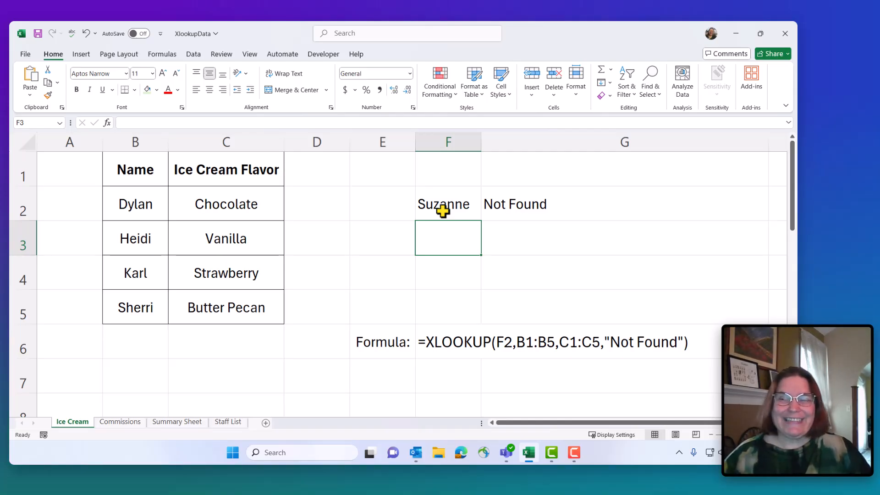
# Step: Switch to the Commissions sheet and compare the amount sold in I4 with the Amt Sold and Bonus thresholds
pyautogui.click(133, 422)
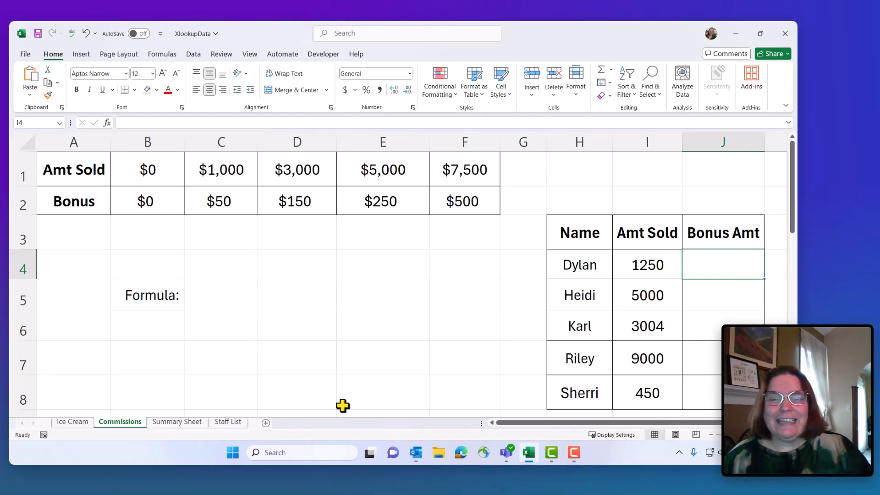
pyautogui.click(629, 276)
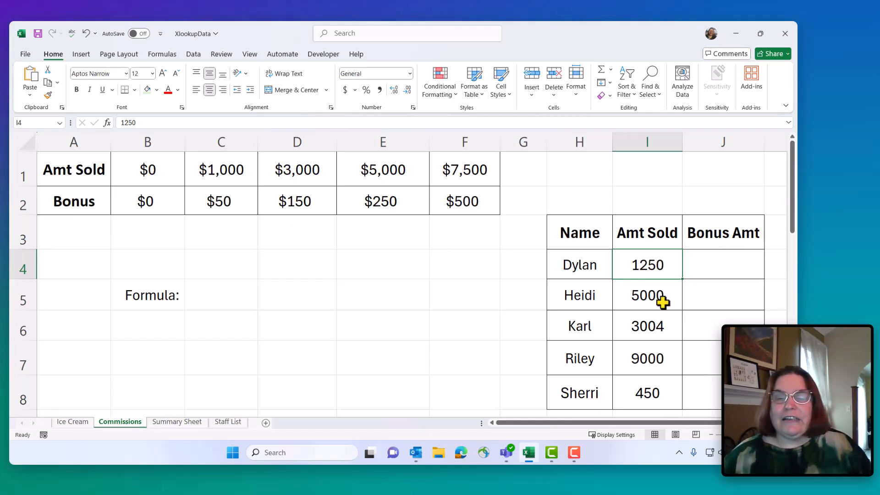
pyautogui.click(230, 174)
pyautogui.click(301, 182)
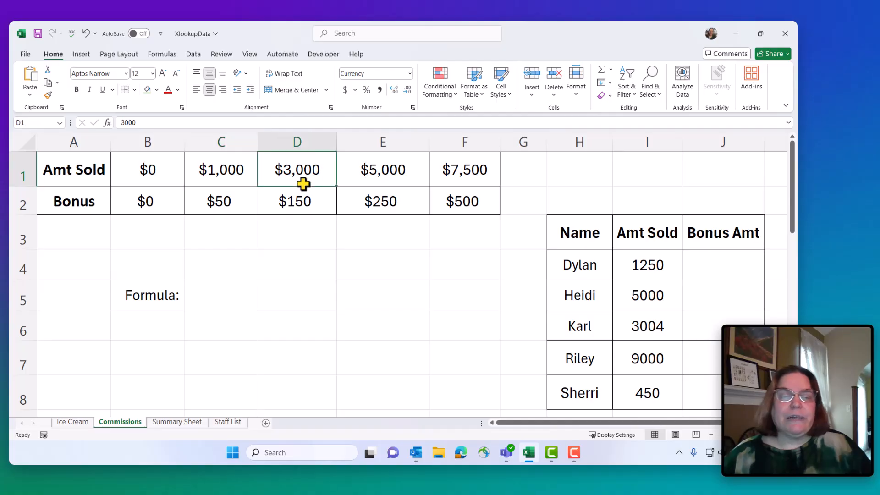
pyautogui.click(234, 201)
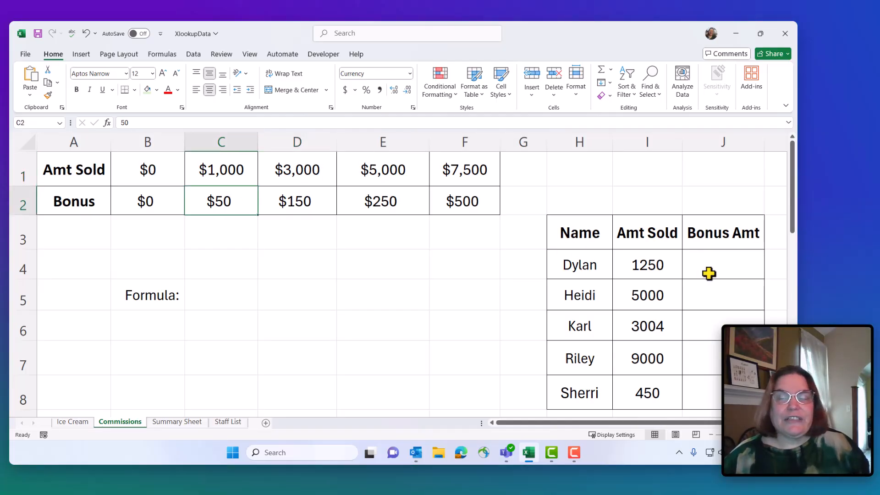
# Step: Start an XLOOKUP formula in cell J4 and open its function arguments, moving the dialog clear of the Amt Sold column
pyautogui.click(737, 274)
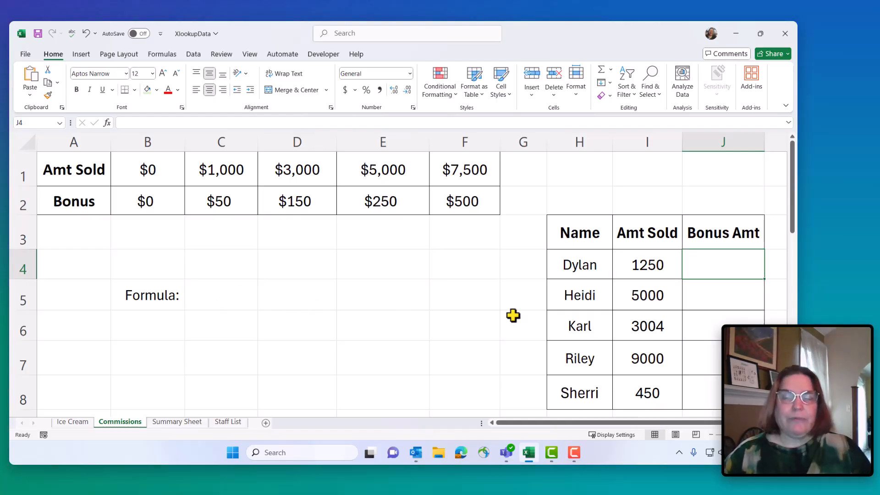
pyautogui.write('=xlo')
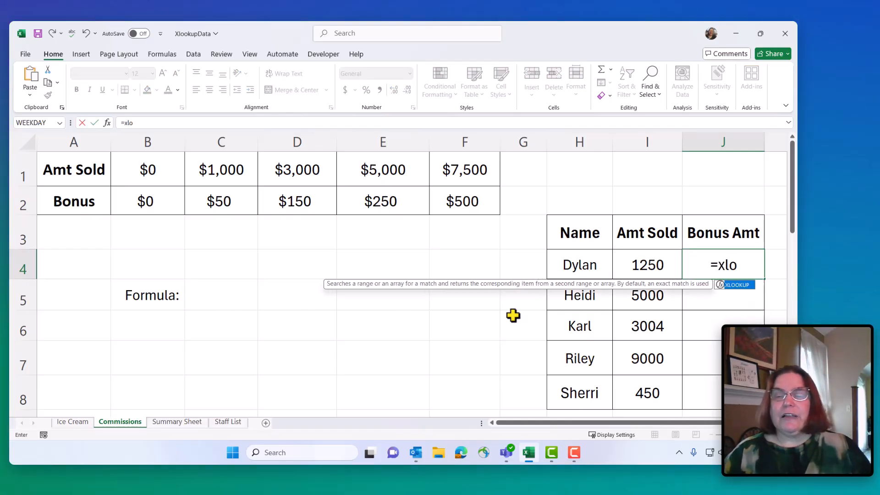
pyautogui.write('okup()')
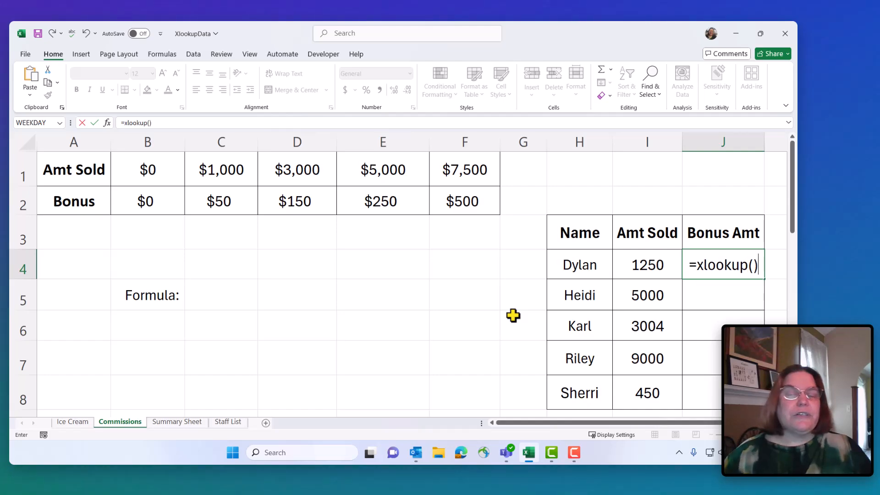
pyautogui.click(108, 123)
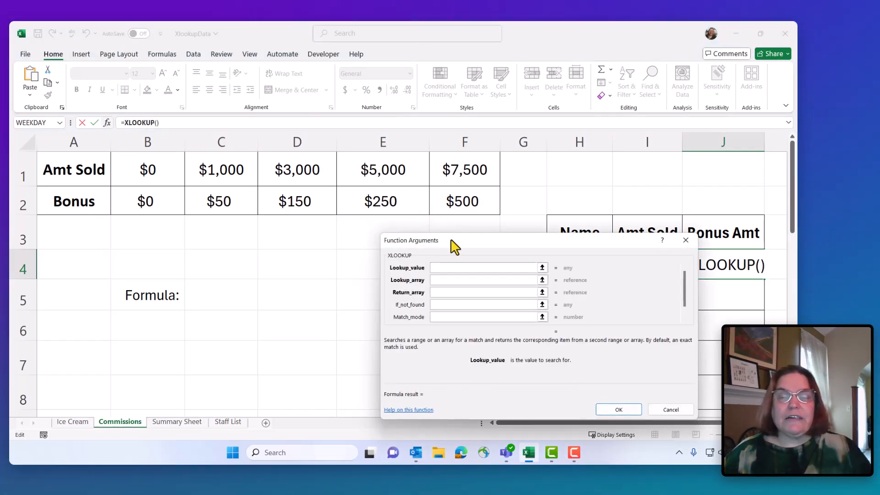
pyautogui.moveTo(456, 245); pyautogui.dragTo(324, 257)
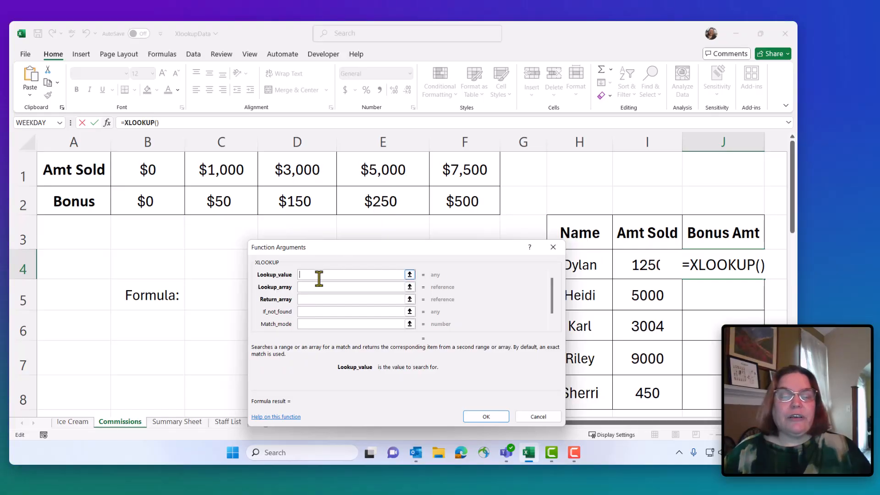
# Step: Set the lookup value to I4 and the lookup array to the absolute range $A$1:$F$1
pyautogui.click(641, 271)
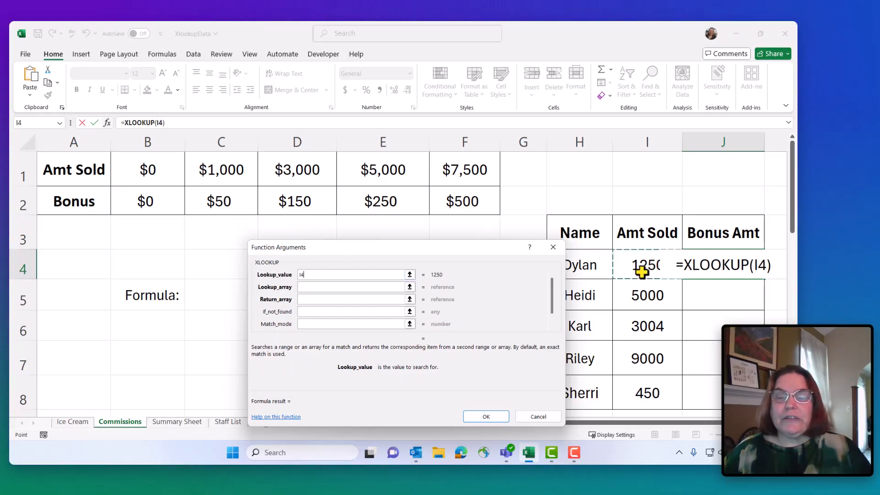
pyautogui.click(329, 288)
pyautogui.click(69, 169)
pyautogui.moveTo(69, 169); pyautogui.dragTo(468, 173)
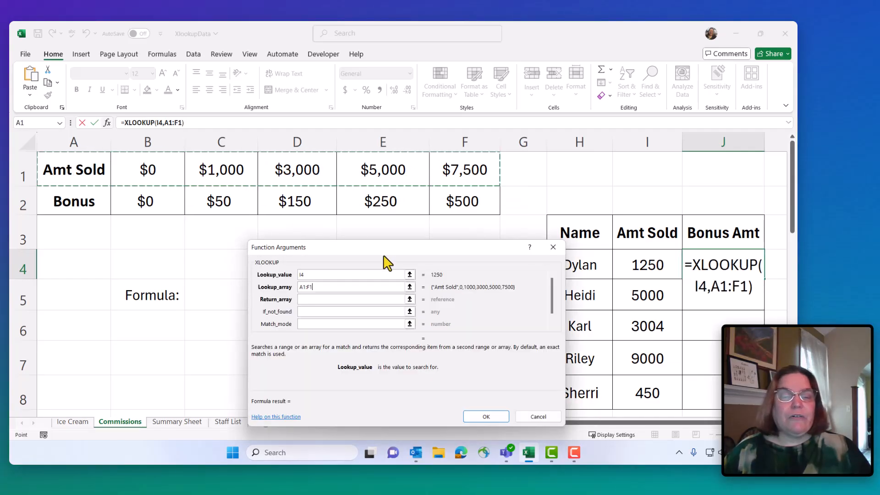
pyautogui.moveTo(285, 289); pyautogui.dragTo(276, 288)
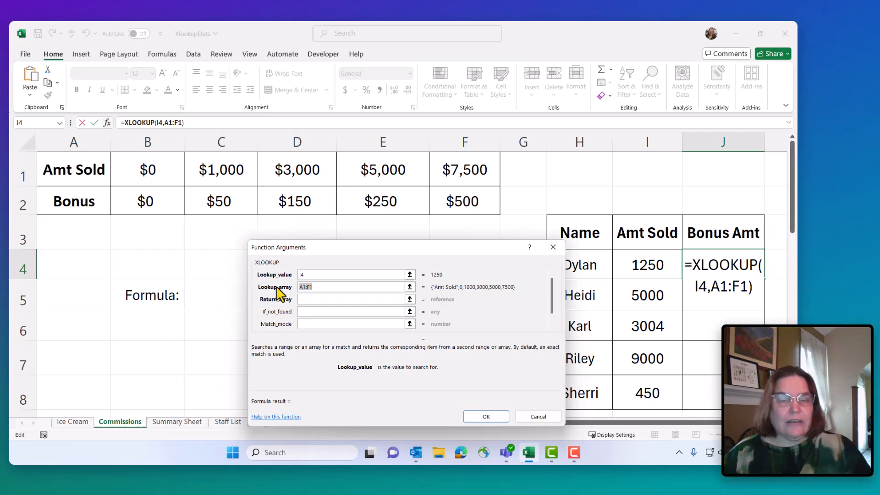
pyautogui.press('F4')
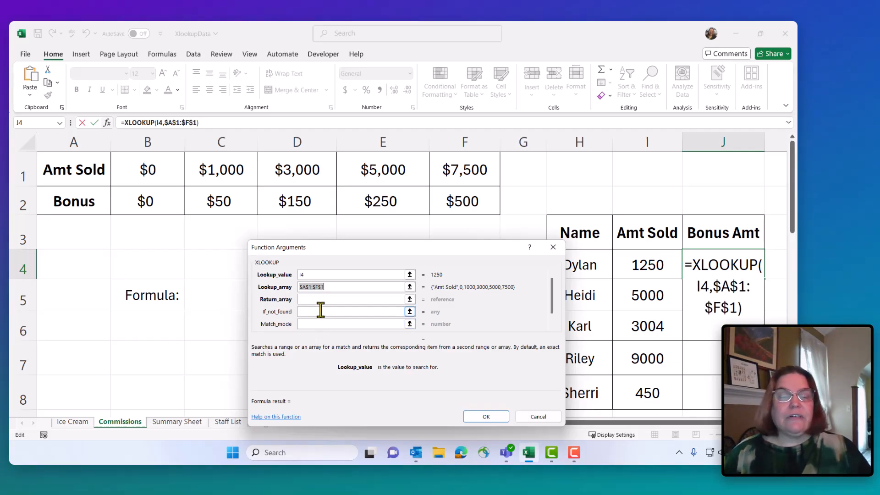
# Step: Set the return array to the absolute range $A$2:$F$2
pyautogui.click(314, 301)
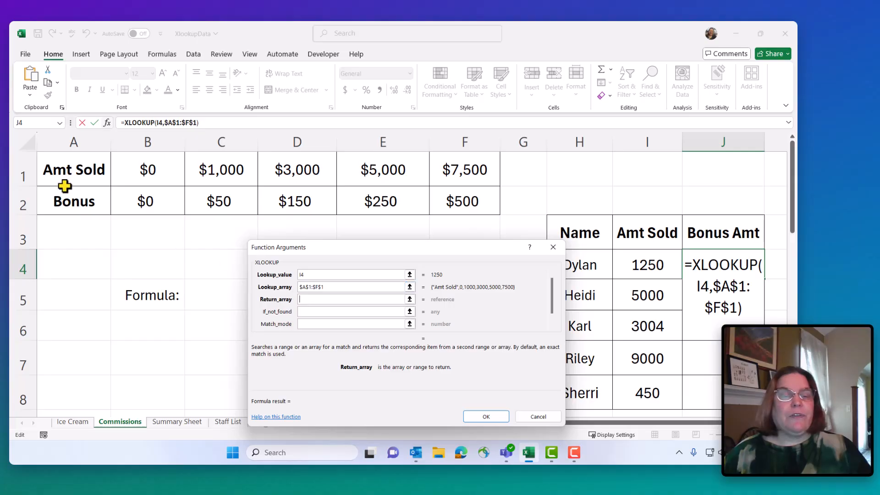
pyautogui.moveTo(71, 198); pyautogui.dragTo(458, 202)
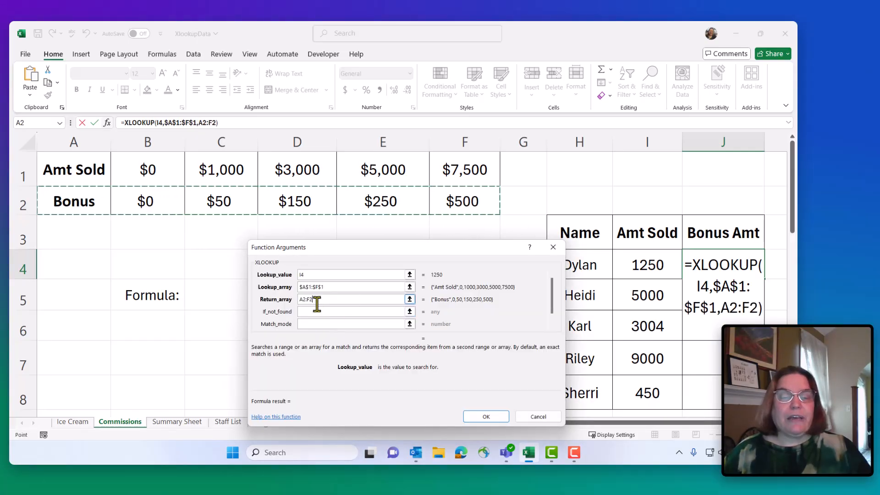
pyautogui.click(281, 304)
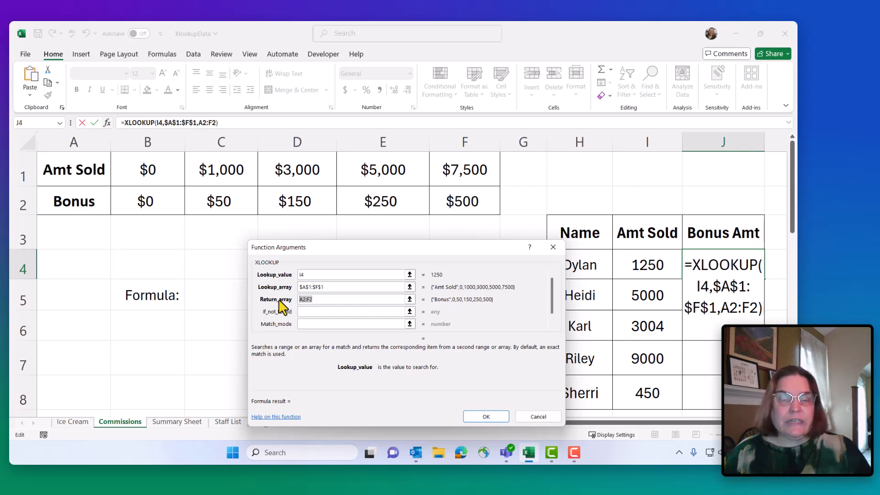
pyautogui.press('F4')
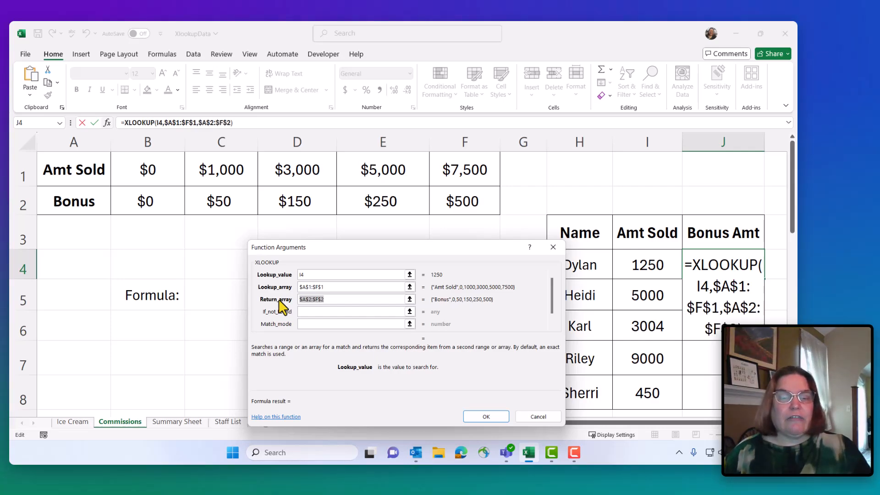
# Step: Set the if-not-found value to a message that says to call the contact by first name
pyautogui.click(324, 315)
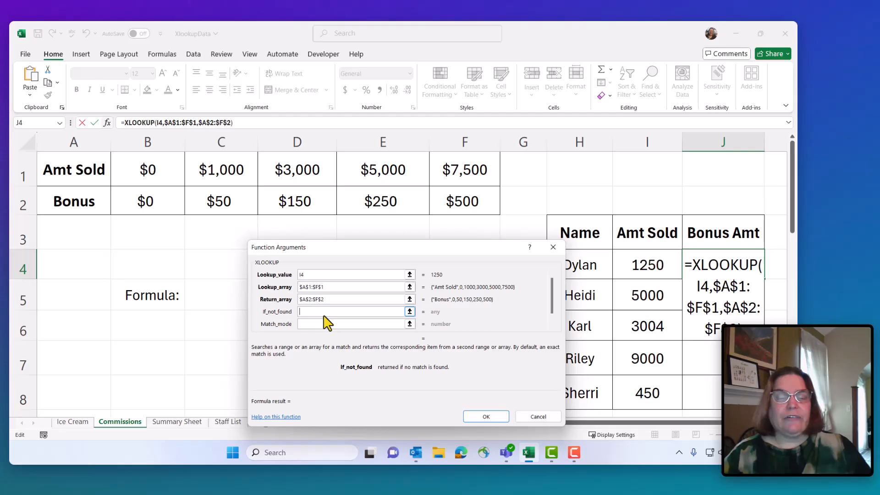
pyautogui.write('Call Mar')
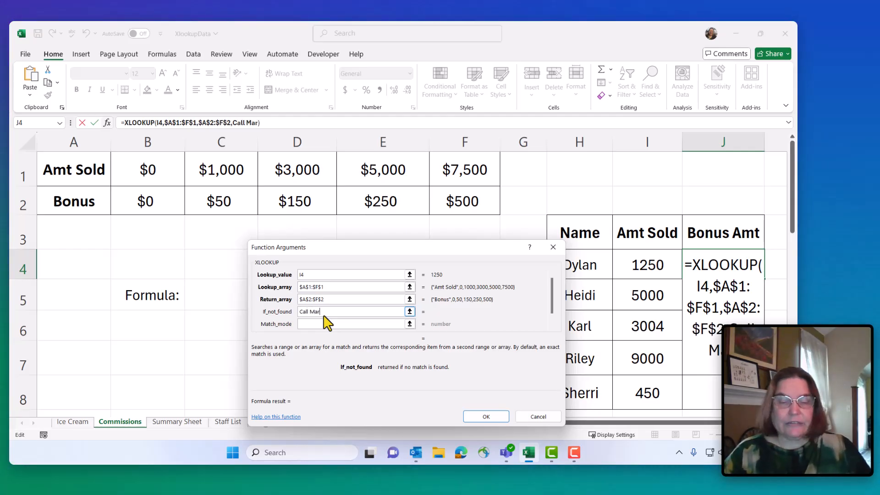
pyautogui.write('i')
# Step: Set the match mode to -1, accept the formula in J4, and fill it down through J8
pyautogui.click(327, 322)
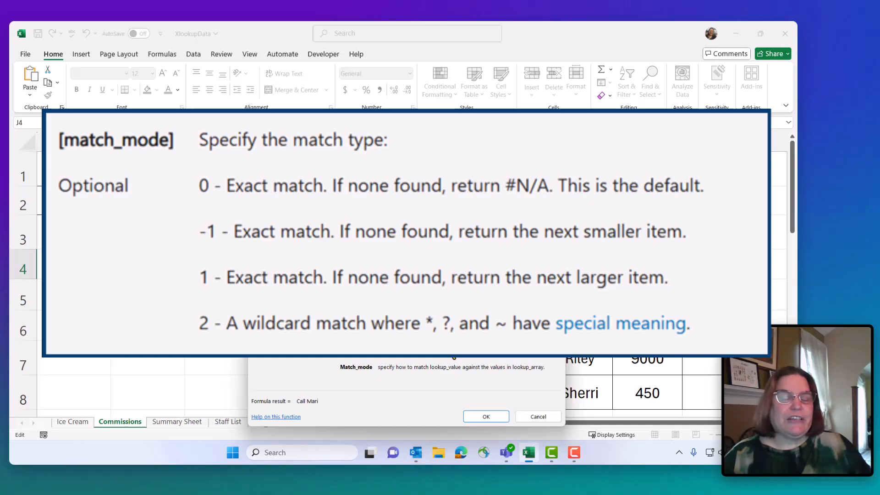
pyautogui.write('-1')
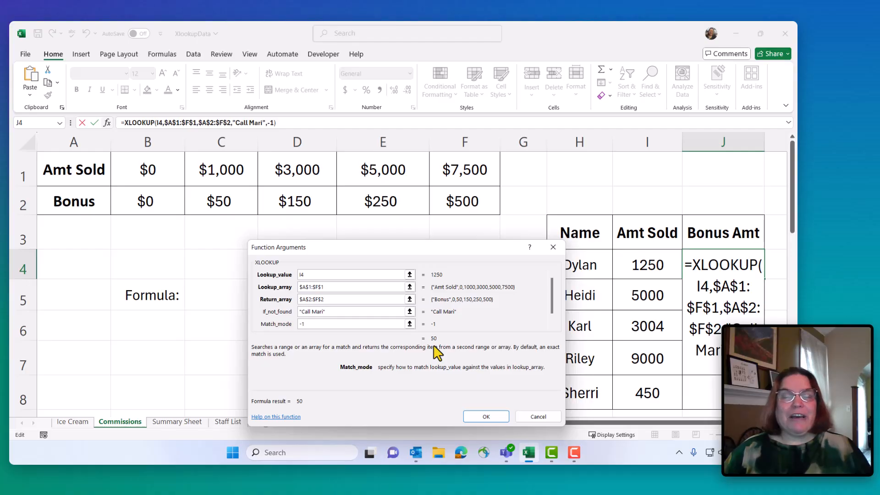
pyautogui.click(479, 415)
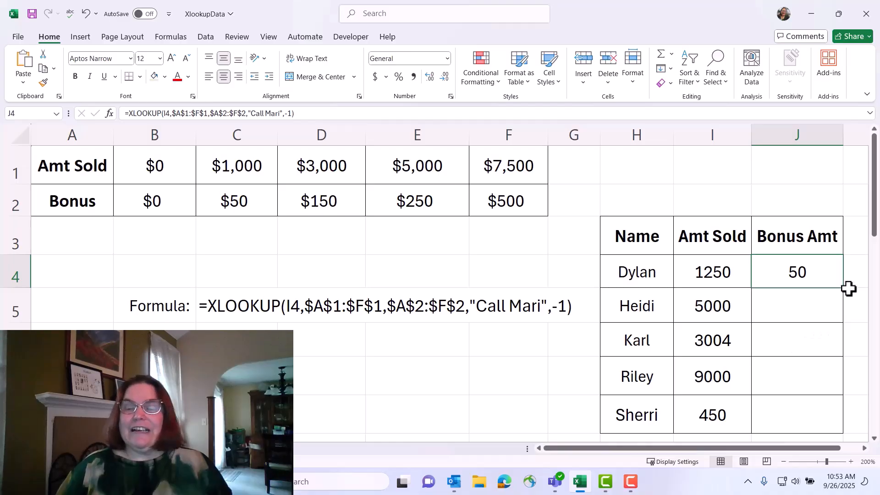
pyautogui.doubleClick(842, 289)
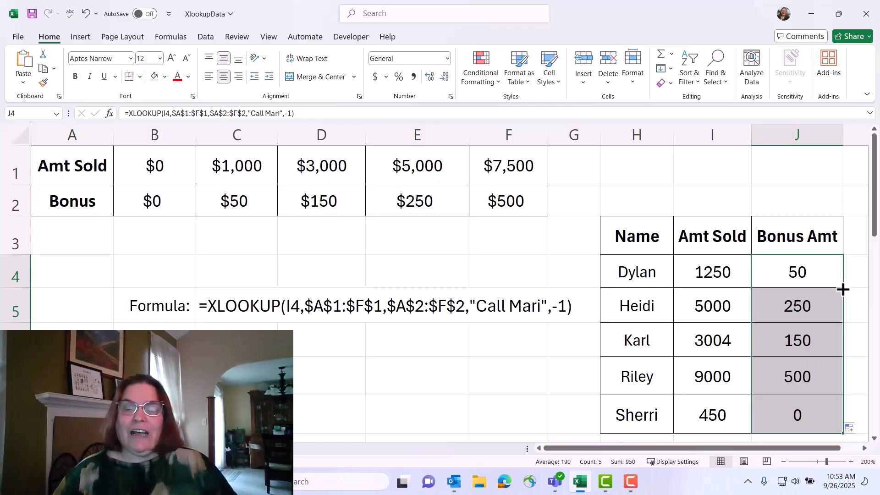
pyautogui.click(172, 169)
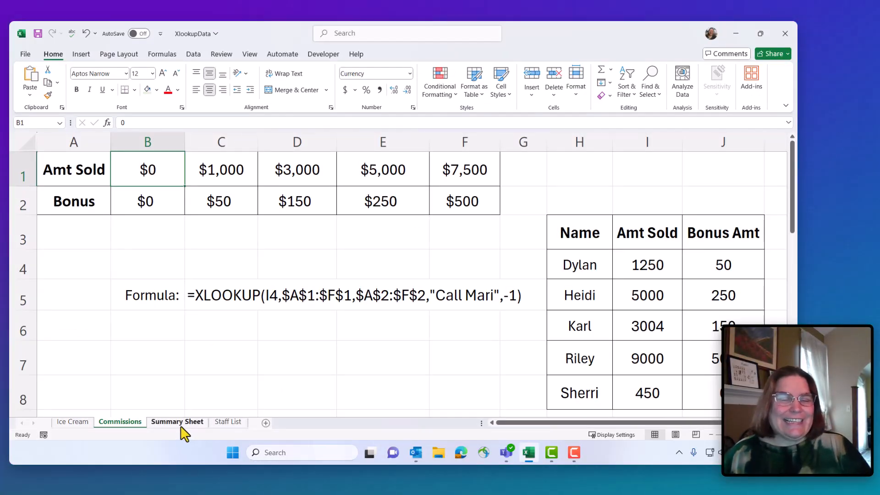
# Step: Review the Summary Sheet layout and find the full name matching its B3 entry in the Staff List sheet
pyautogui.click(181, 426)
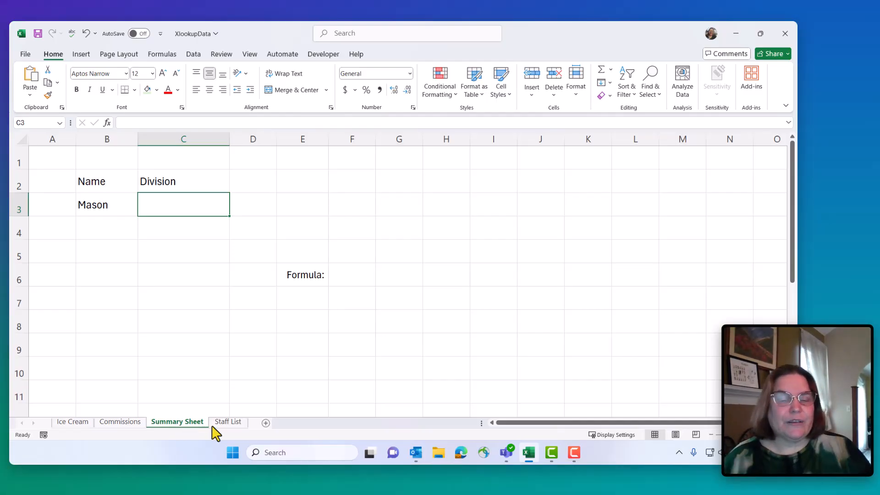
pyautogui.click(232, 423)
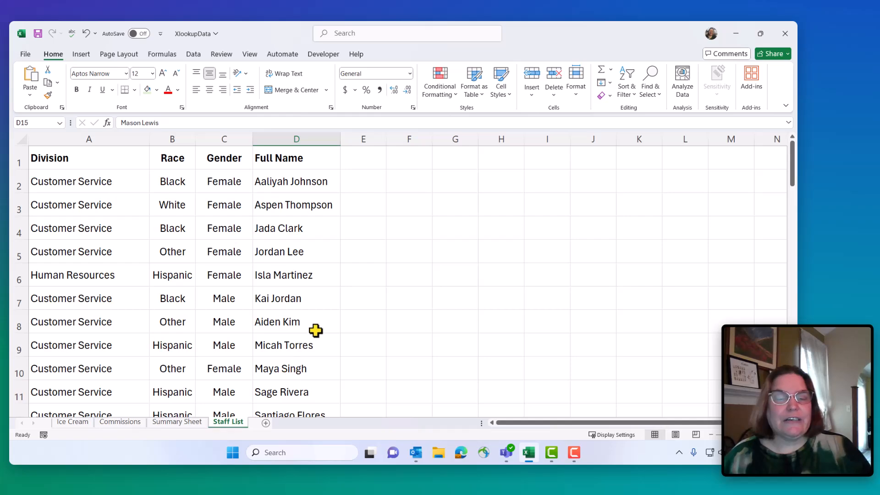
pyautogui.scroll(-3, 314, 331)
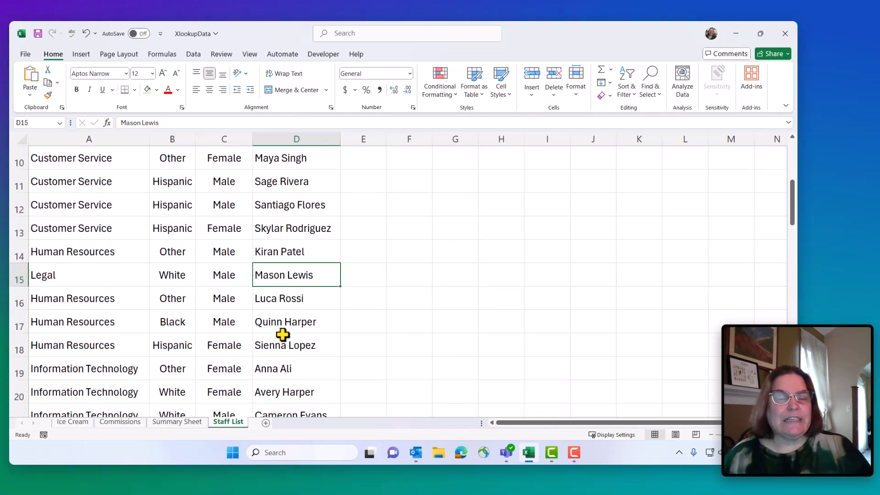
# Step: Start an XLOOKUP formula in cell C3 of the Summary Sheet and open its function arguments
pyautogui.hotkey('ctrl', 'pageup')
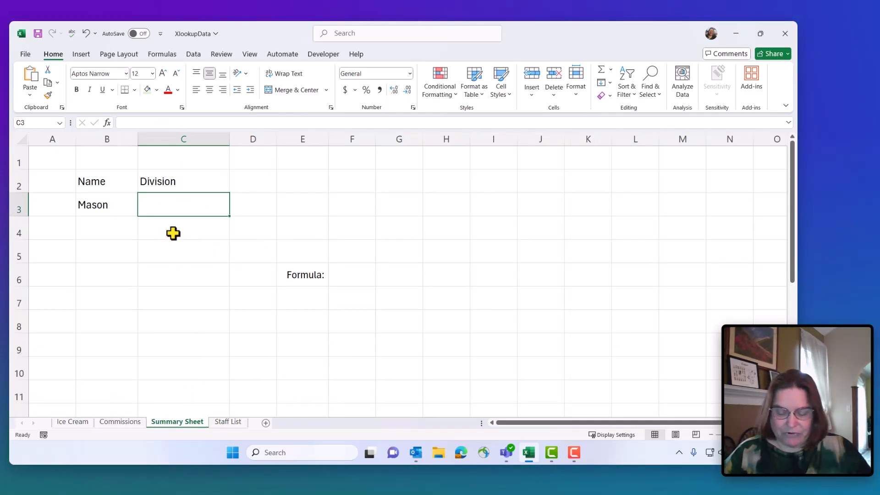
pyautogui.write('=xl')
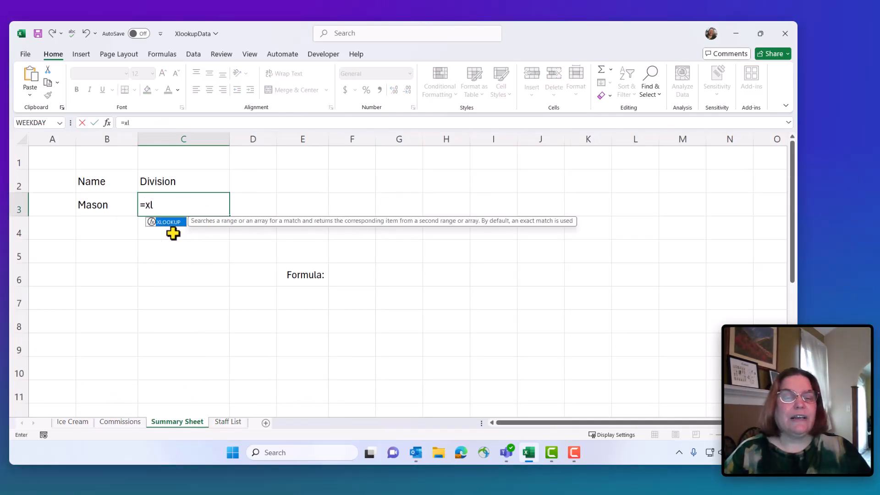
pyautogui.write('ookup()')
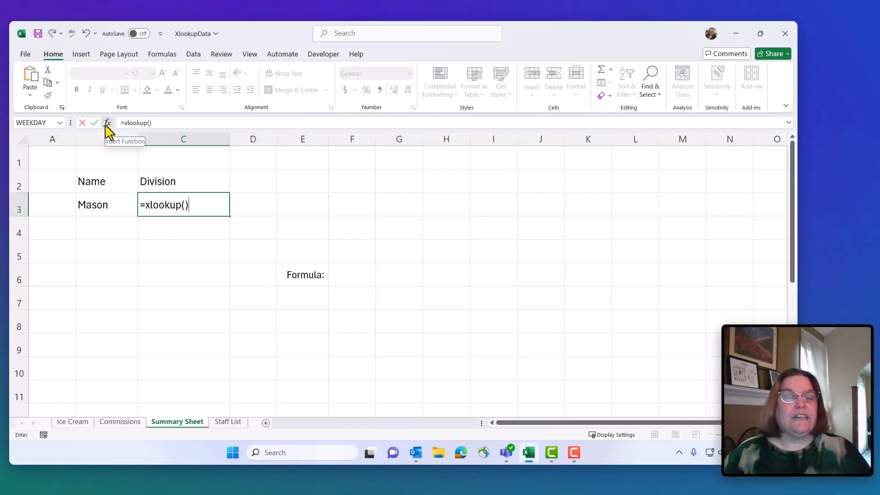
pyautogui.click(108, 123)
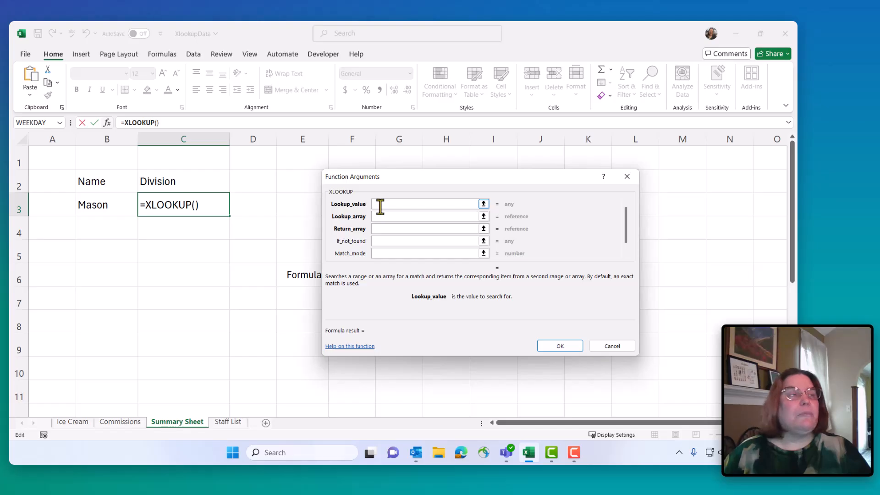
# Step: Set the lookup value to B3 & "*" so the name is searched with a trailing wildcard
pyautogui.click(90, 201)
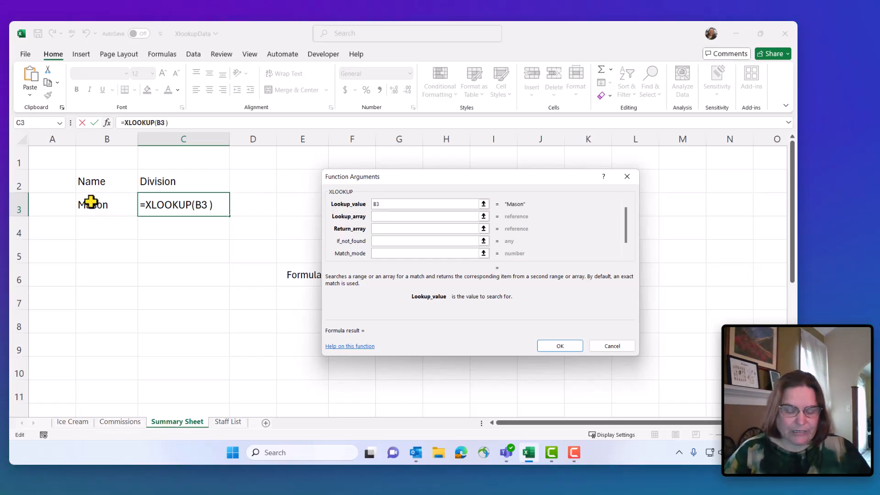
pyautogui.write('&')
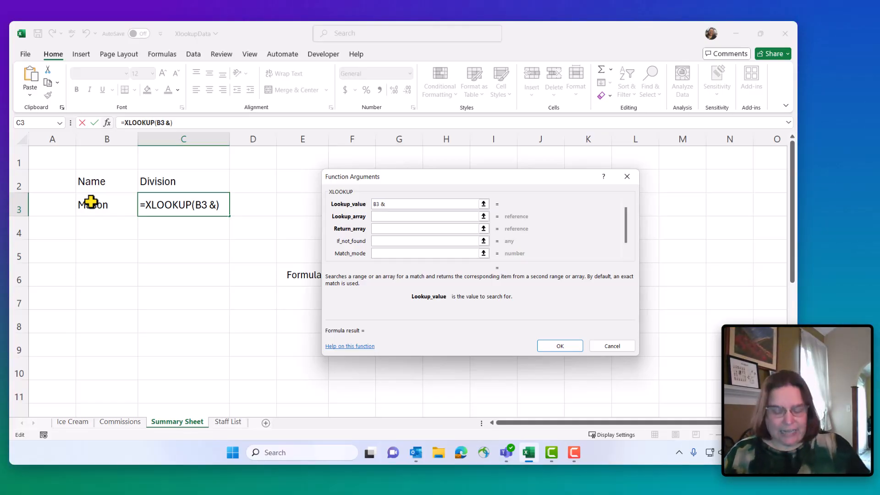
pyautogui.write('"*')
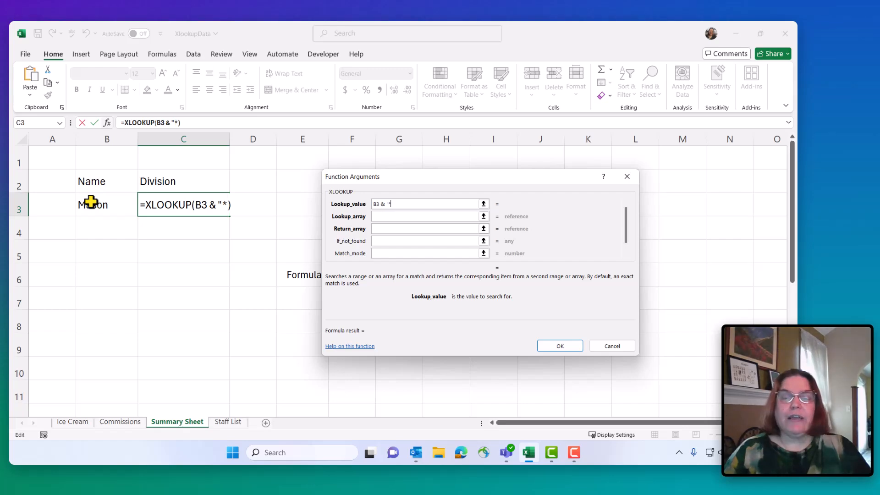
pyautogui.write('"')
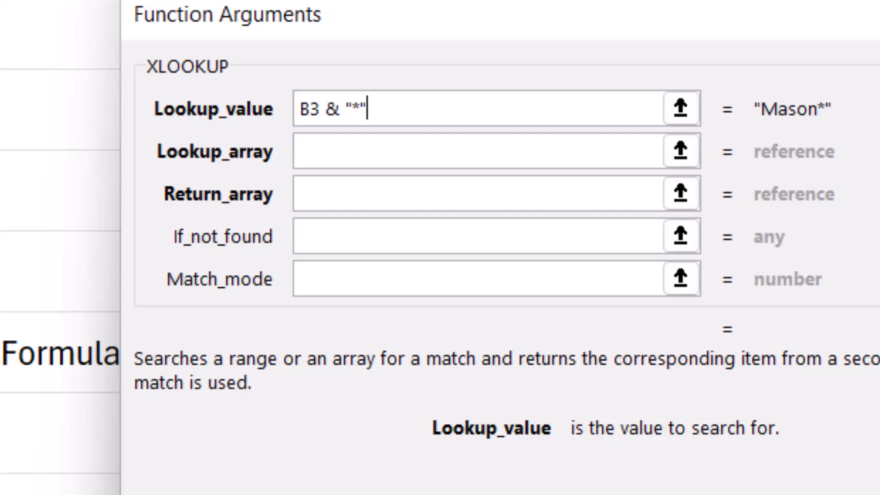
# Step: Set the lookup array to column D and the return array to column A of the Staff List sheet
pyautogui.click(366, 158)
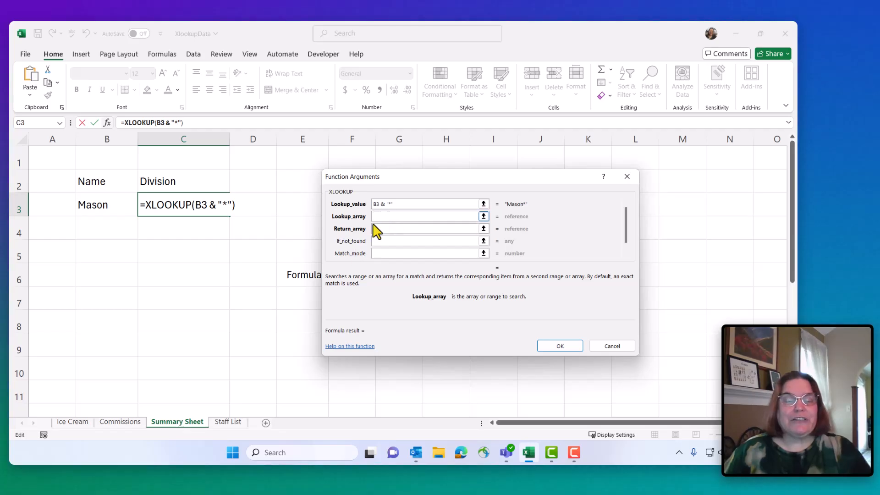
pyautogui.click(232, 423)
pyautogui.click(281, 138)
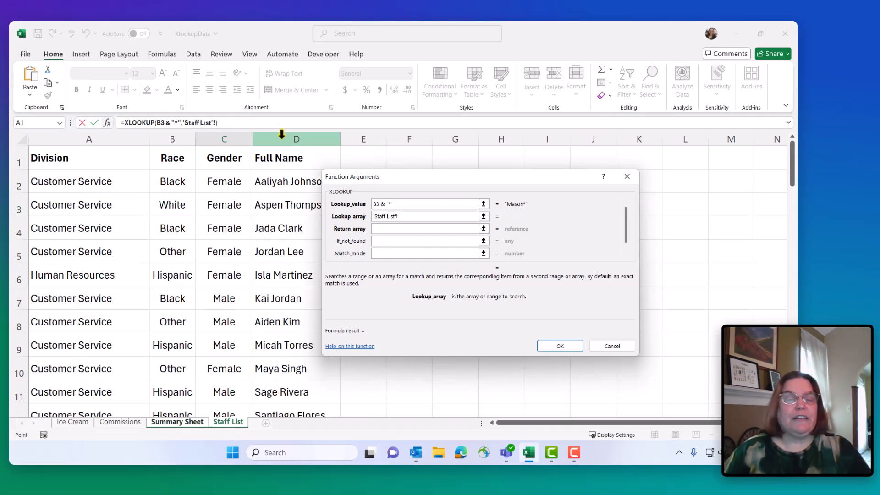
pyautogui.click(379, 228)
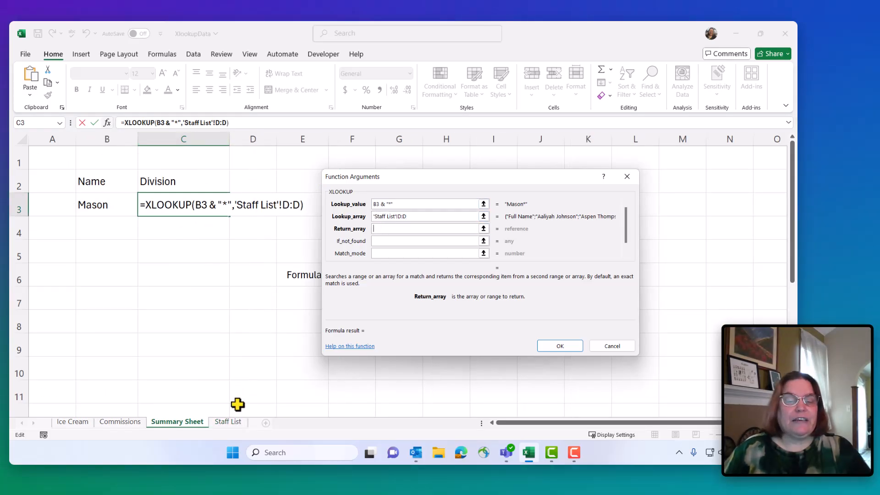
pyautogui.click(228, 422)
pyautogui.click(72, 140)
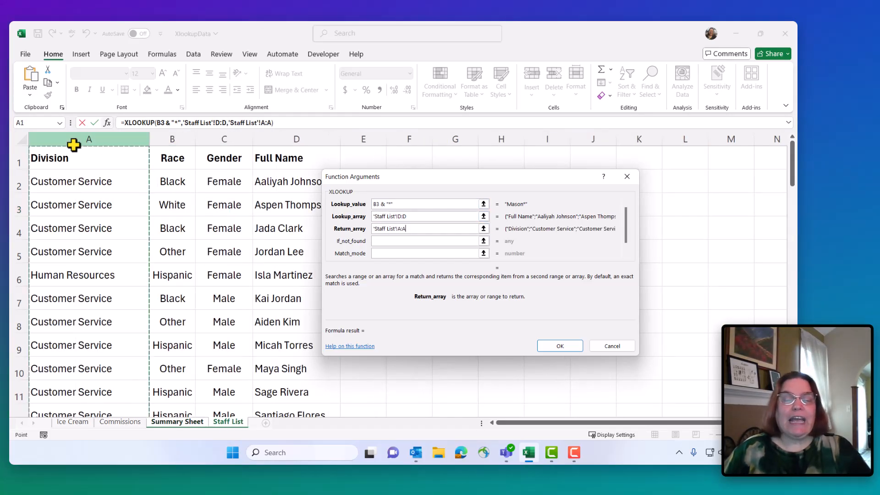
# Step: Set the if-not-found value to "Not Found" and the match mode to 2, and accept the formula in C3
pyautogui.click(400, 241)
pyautogui.write('N')
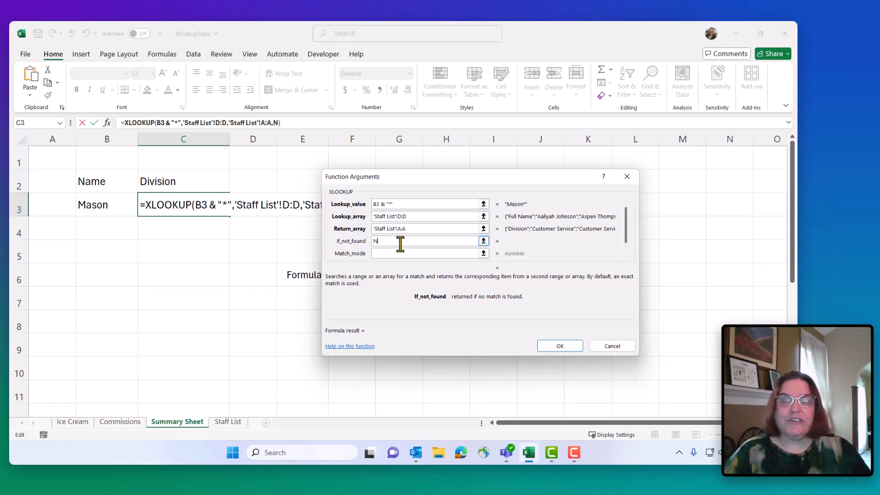
pyautogui.write('ot found')
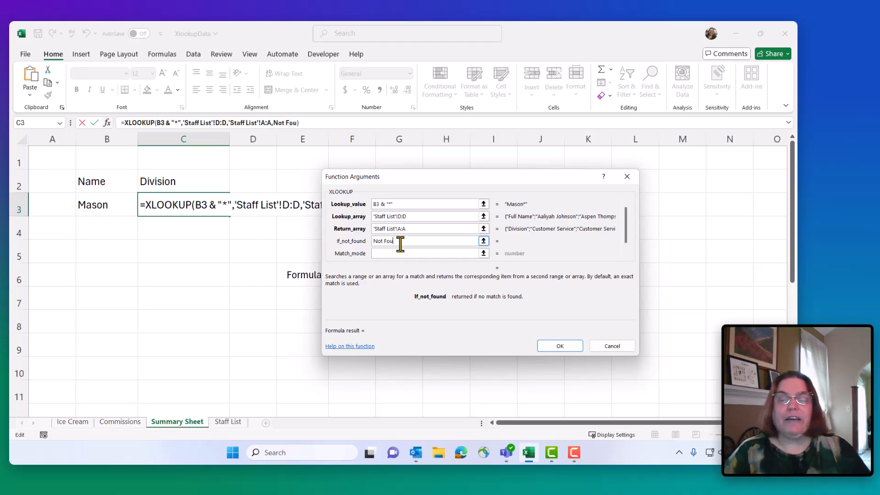
pyautogui.press('Tab')
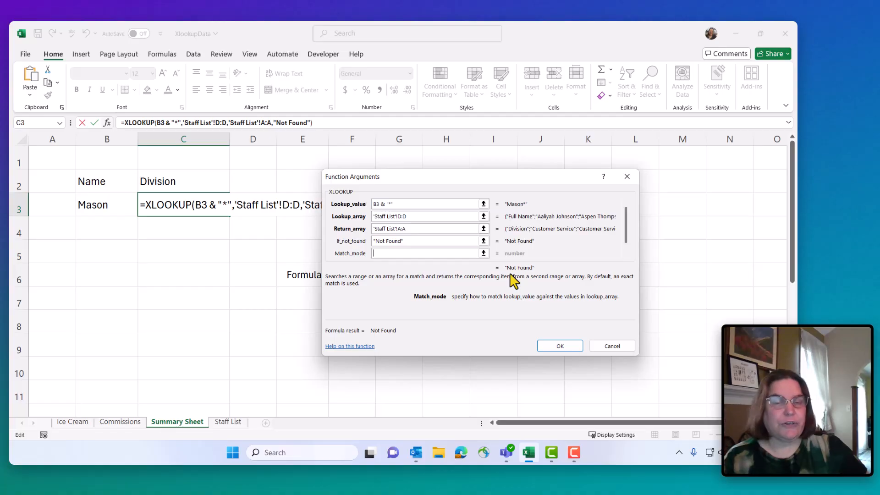
pyautogui.write('2')
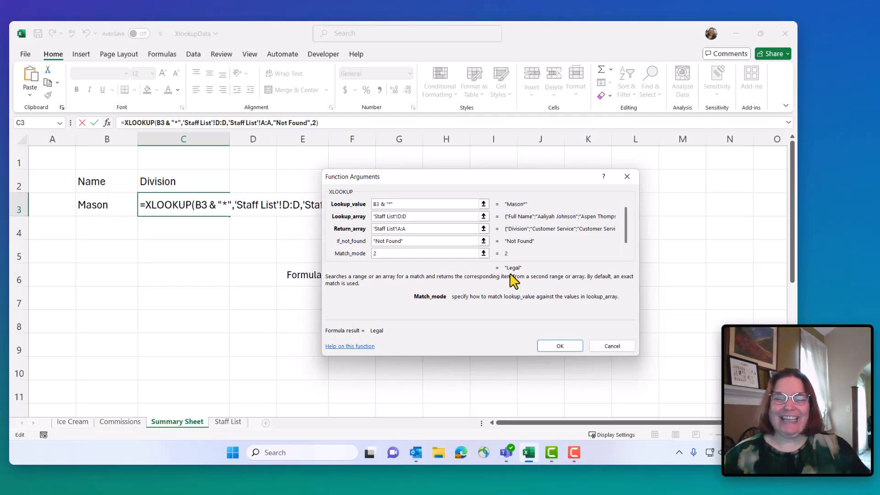
pyautogui.click(576, 347)
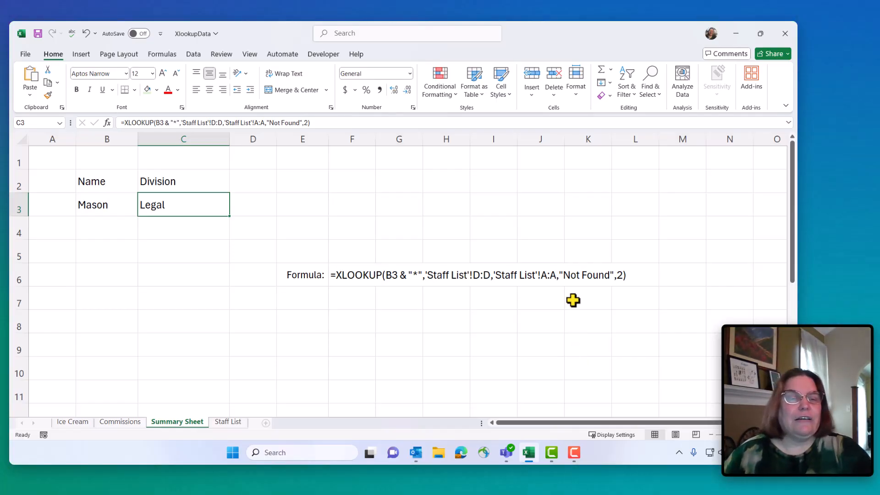
# Step: Reopen the function arguments for C3 and replace B3 with "ma" in the lookup value, keeping the & "*" part
pyautogui.click(107, 123)
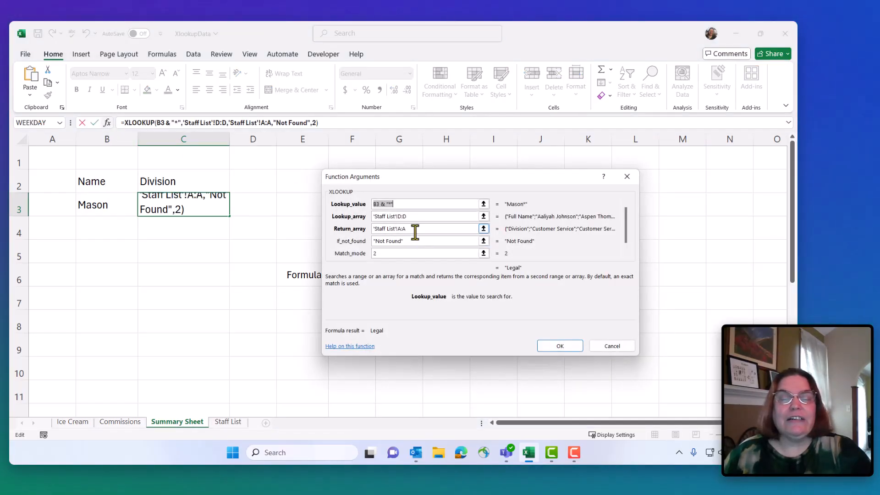
pyautogui.click(375, 204)
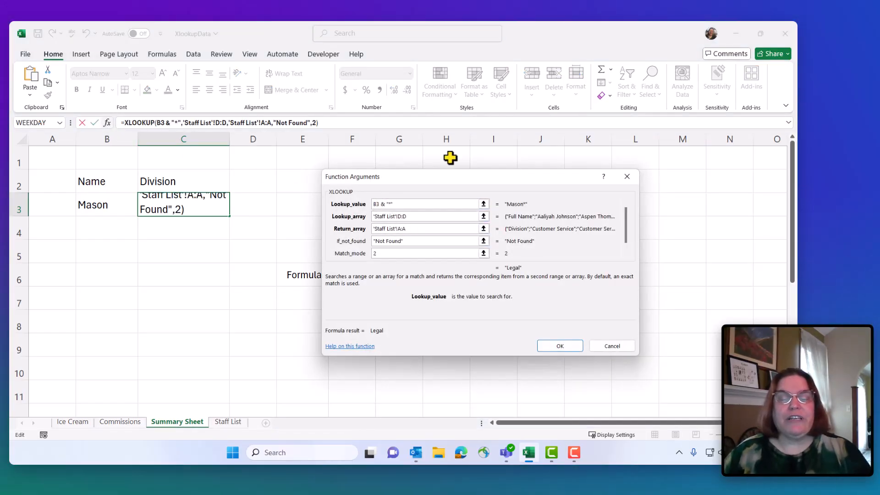
pyautogui.press('BackSpace')
pyautogui.press('BackSpace')
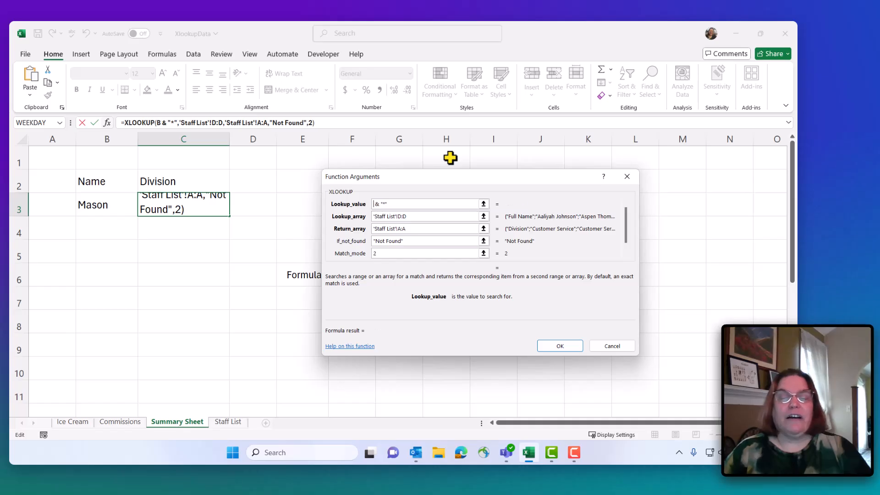
pyautogui.write('"ma"')
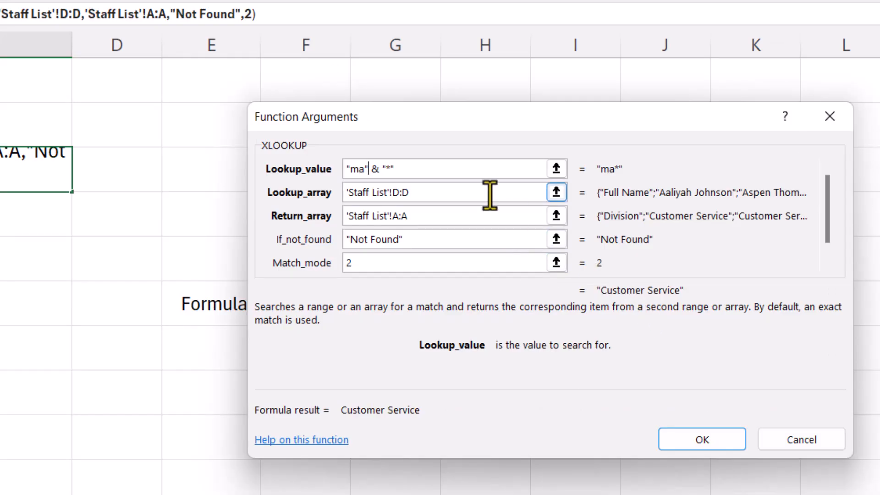
# Step: Set the return array to column D of the Staff List sheet, accept the formula, and check its result against the staff list
pyautogui.click(303, 216)
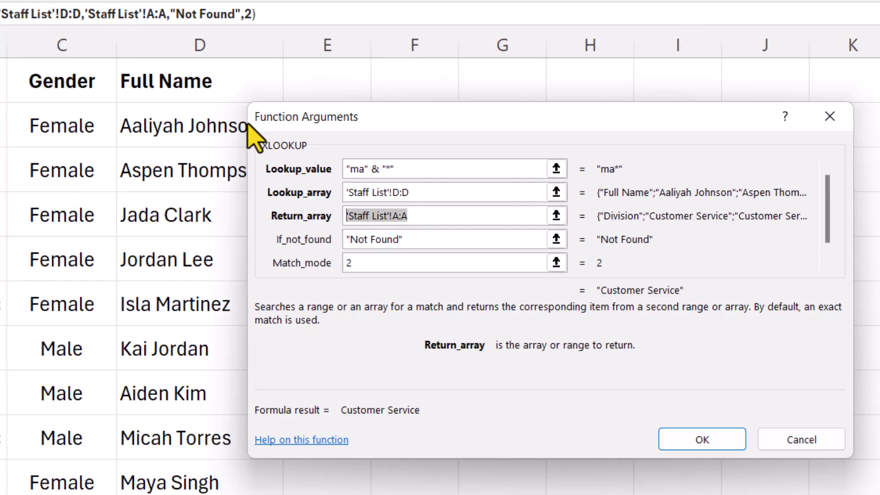
pyautogui.click(157, 43)
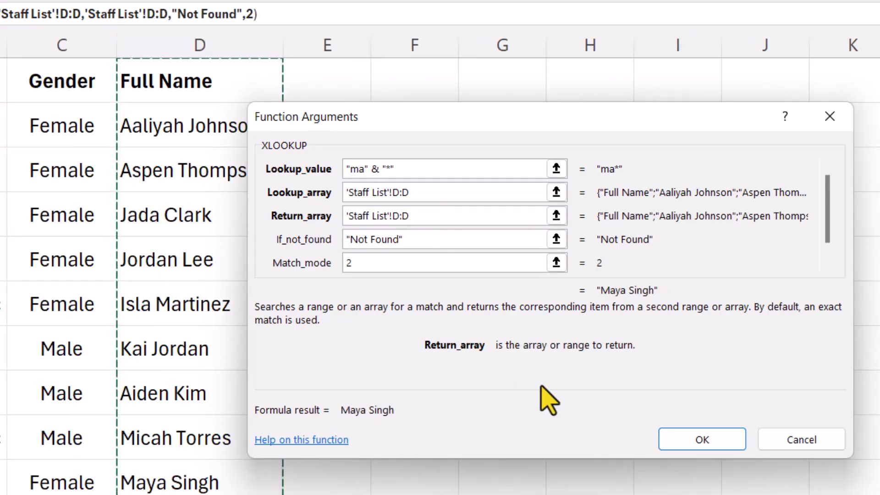
pyautogui.click(702, 439)
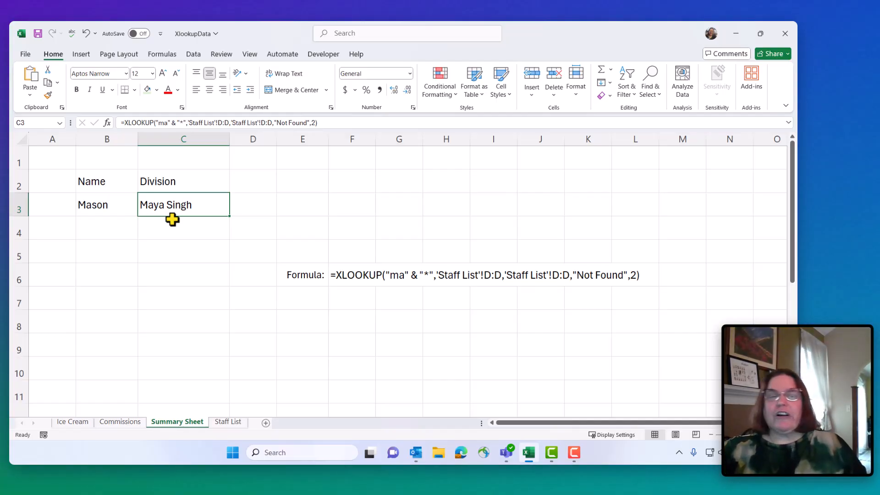
pyautogui.click(232, 422)
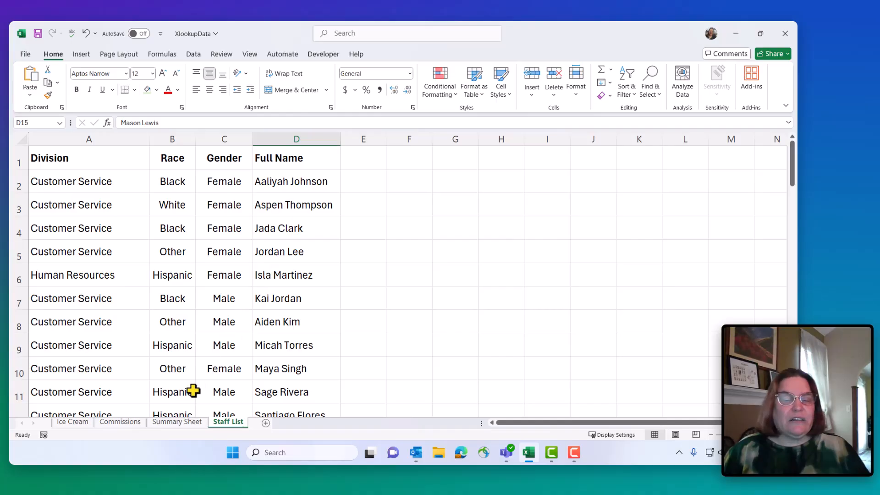
pyautogui.click(177, 422)
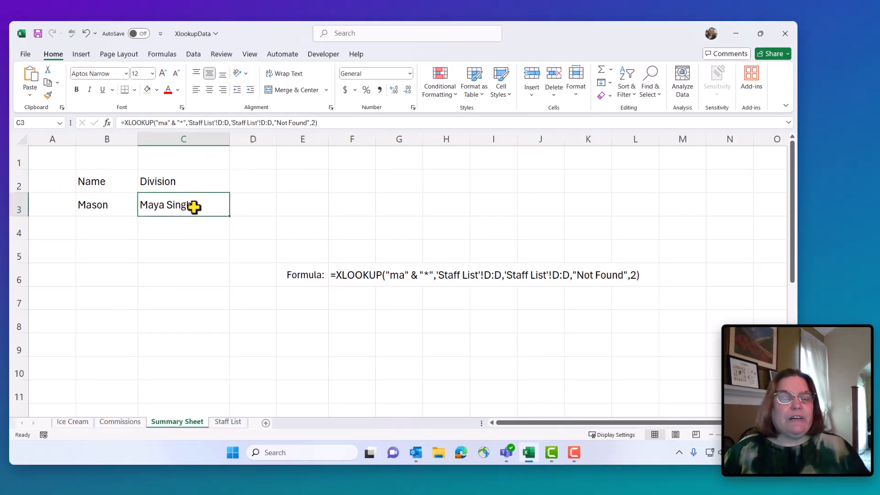
# Step: Add a leading wildcard to the lookup value of C3's XLOOKUP so it reads "*" & "ma" & "*", and accept the formula
pyautogui.click(108, 122)
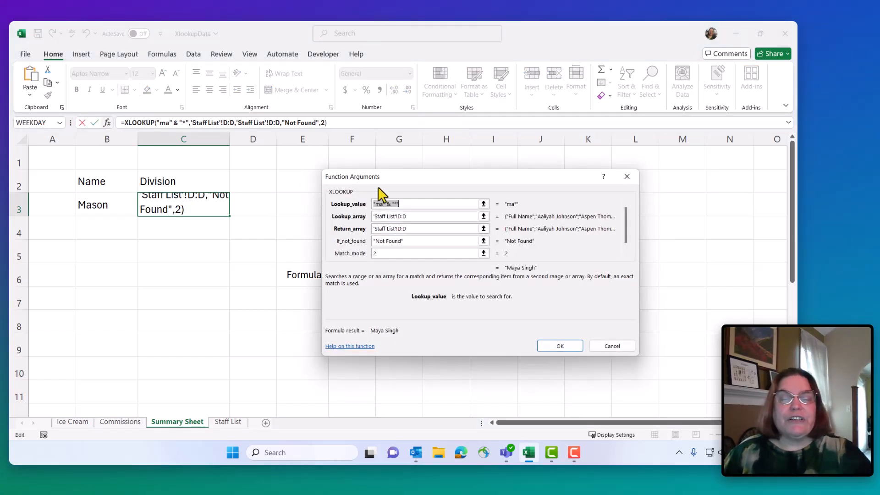
pyautogui.moveTo(401, 205); pyautogui.dragTo(386, 205)
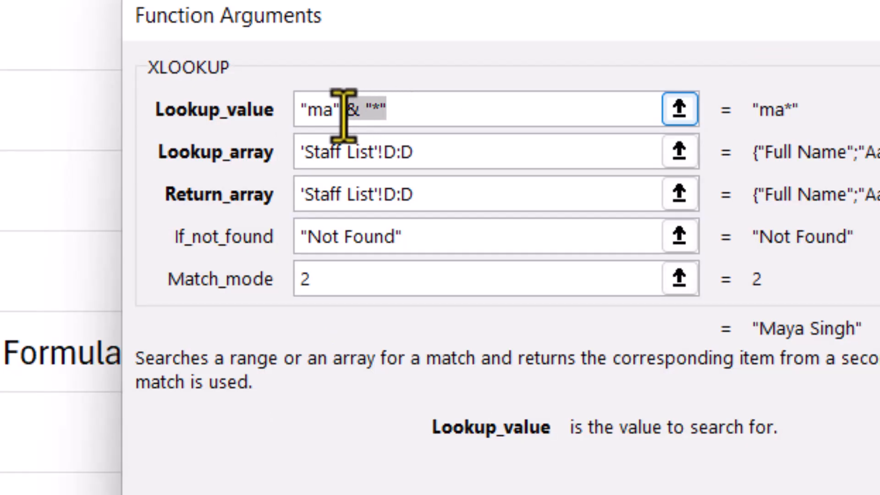
pyautogui.hotkey('ctrl', 'c')
pyautogui.press('Home')
pyautogui.hotkey('ctrl', 'v')
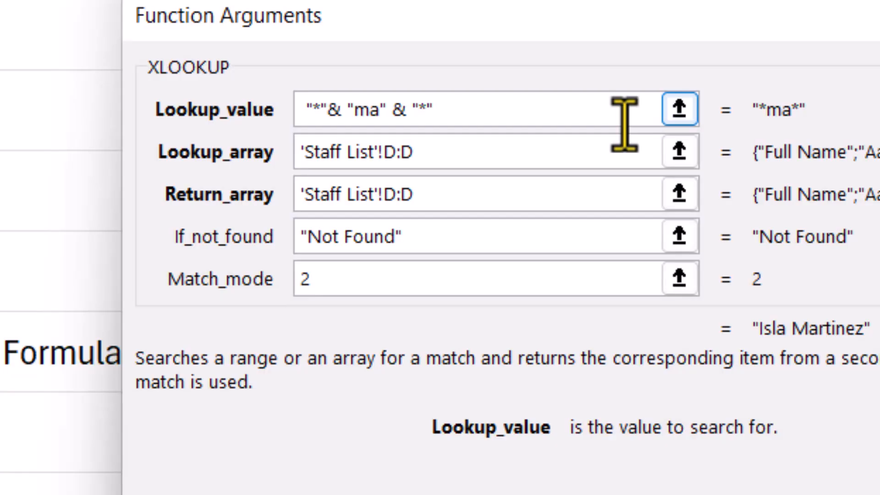
pyautogui.press('Right')
pyautogui.press('Right')
pyautogui.press('Right')
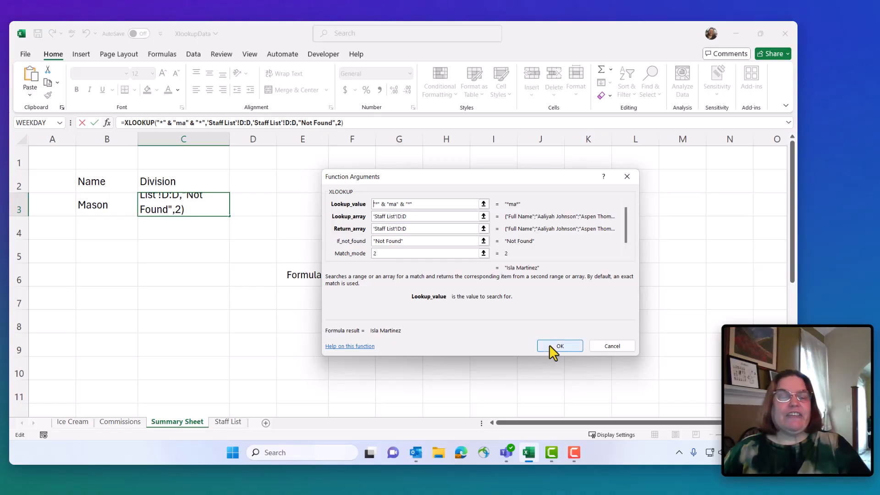
pyautogui.click(549, 344)
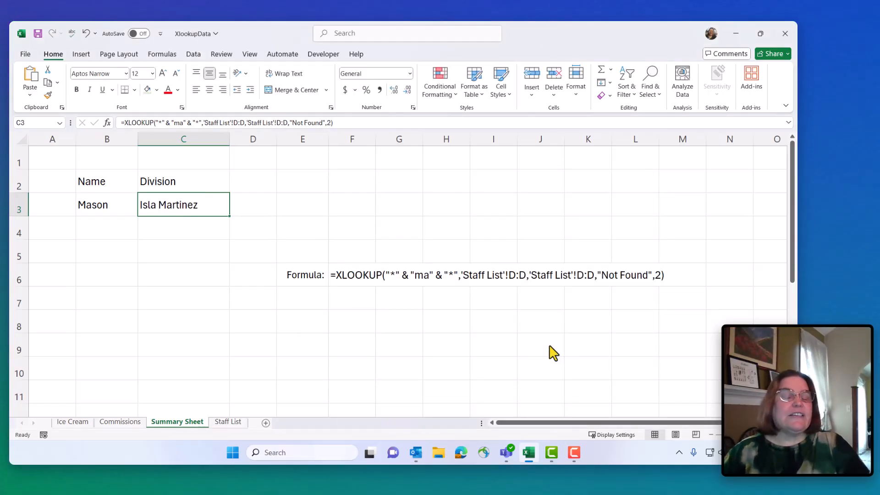